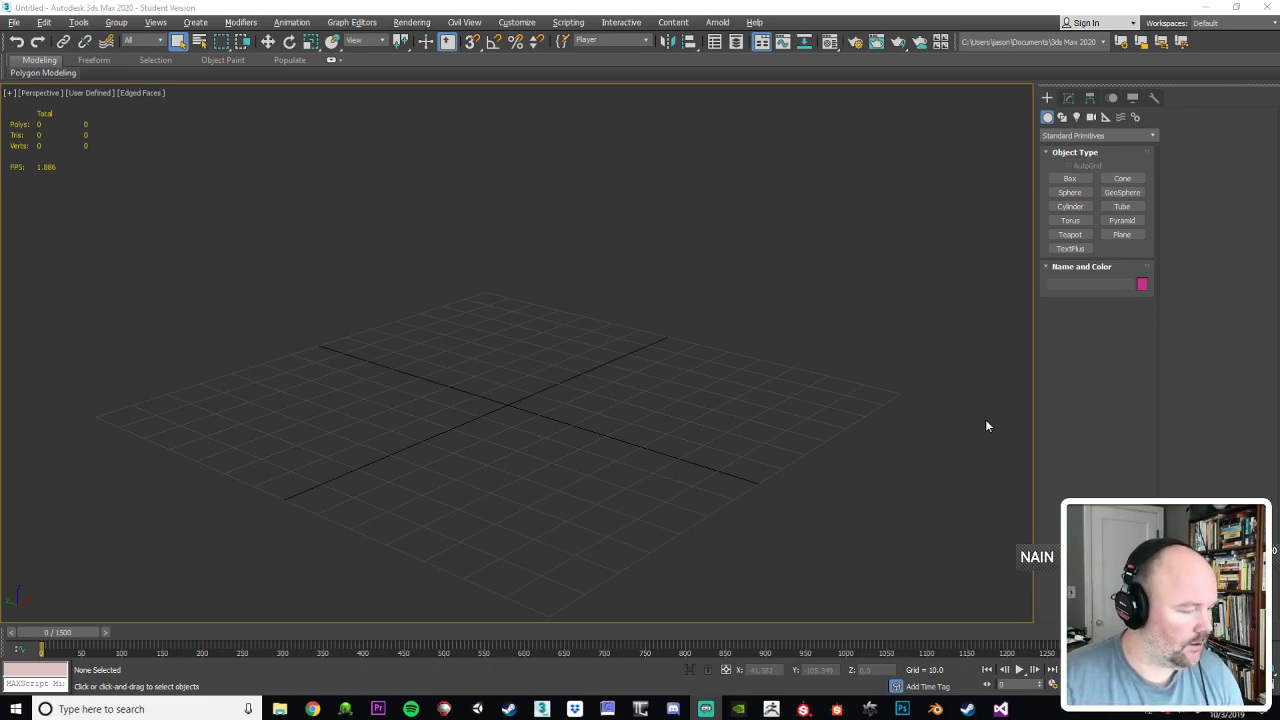
# Step: Orbit and pan the empty Perspective viewport to frame the scene
pyautogui.keyDown('alt'); pyautogui.moveTo(602, 387); pyautogui.dragTo(625, 403, button='middle'); pyautogui.keyUp('alt')
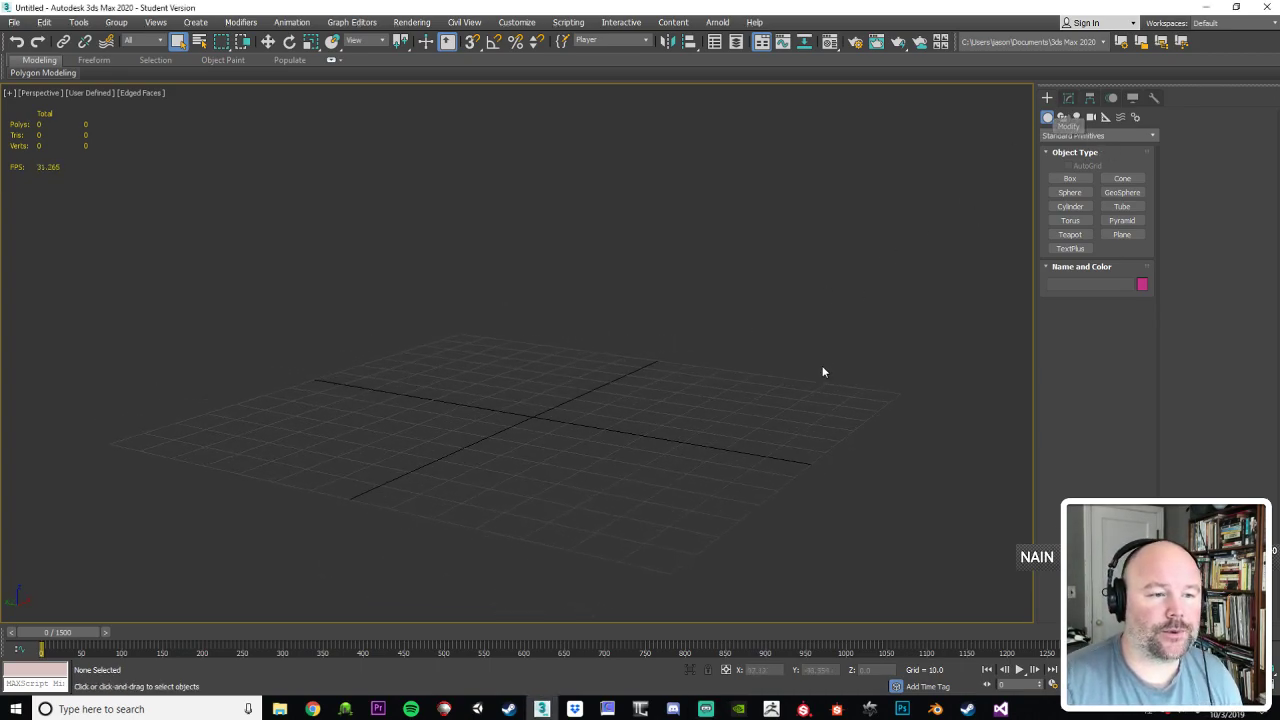
pyautogui.moveTo(823, 369)
pyautogui.keyDown('alt'); pyautogui.mouseDown(button='middle')
pyautogui.moveTo(829, 340)
pyautogui.moveTo(820, 347)
pyautogui.mouseUp(button='middle'); pyautogui.keyUp('alt')
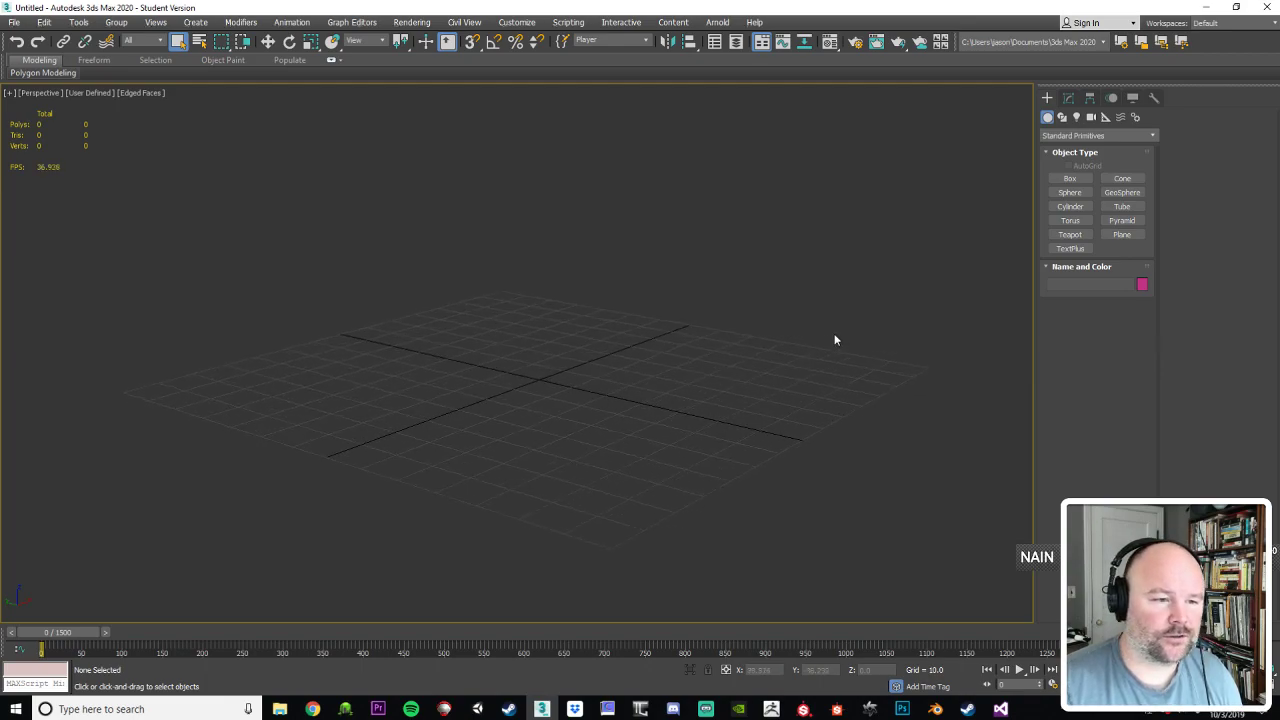
pyautogui.moveTo(683, 336); pyautogui.dragTo(739, 311, button='middle')
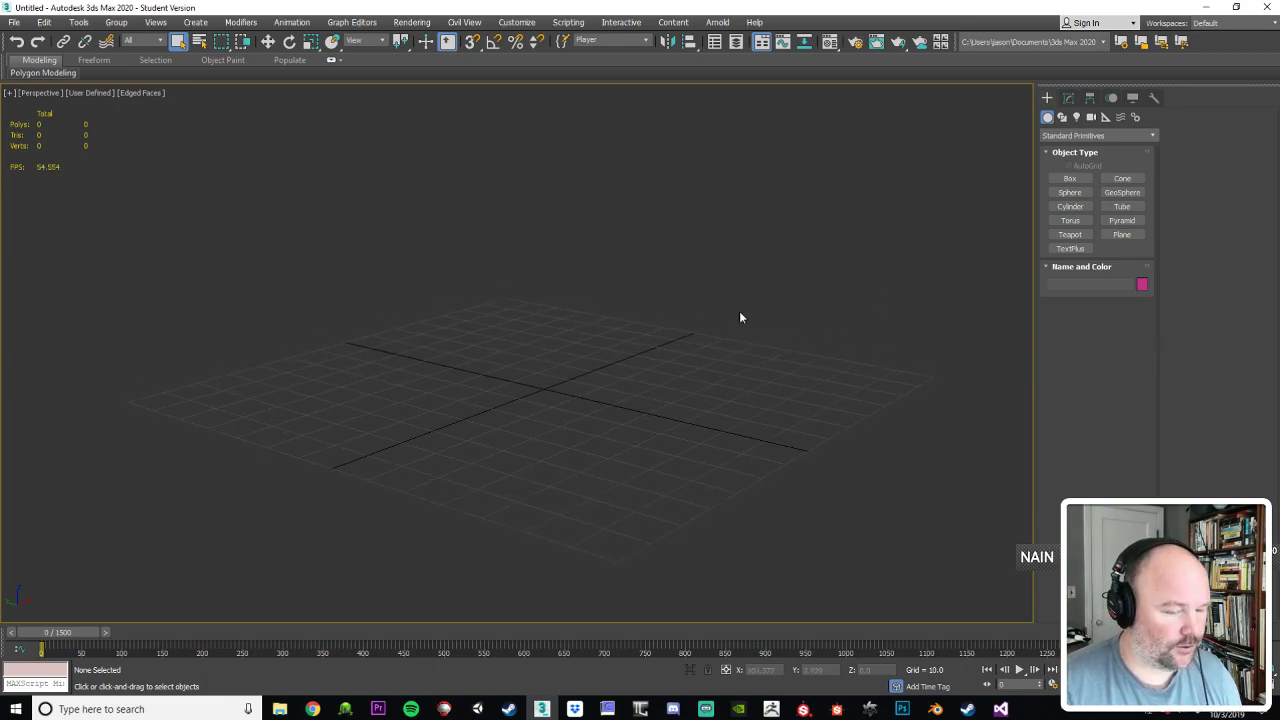
# Step: Draw a 4×4-segment plane in the Front view
pyautogui.click(1140, 235)
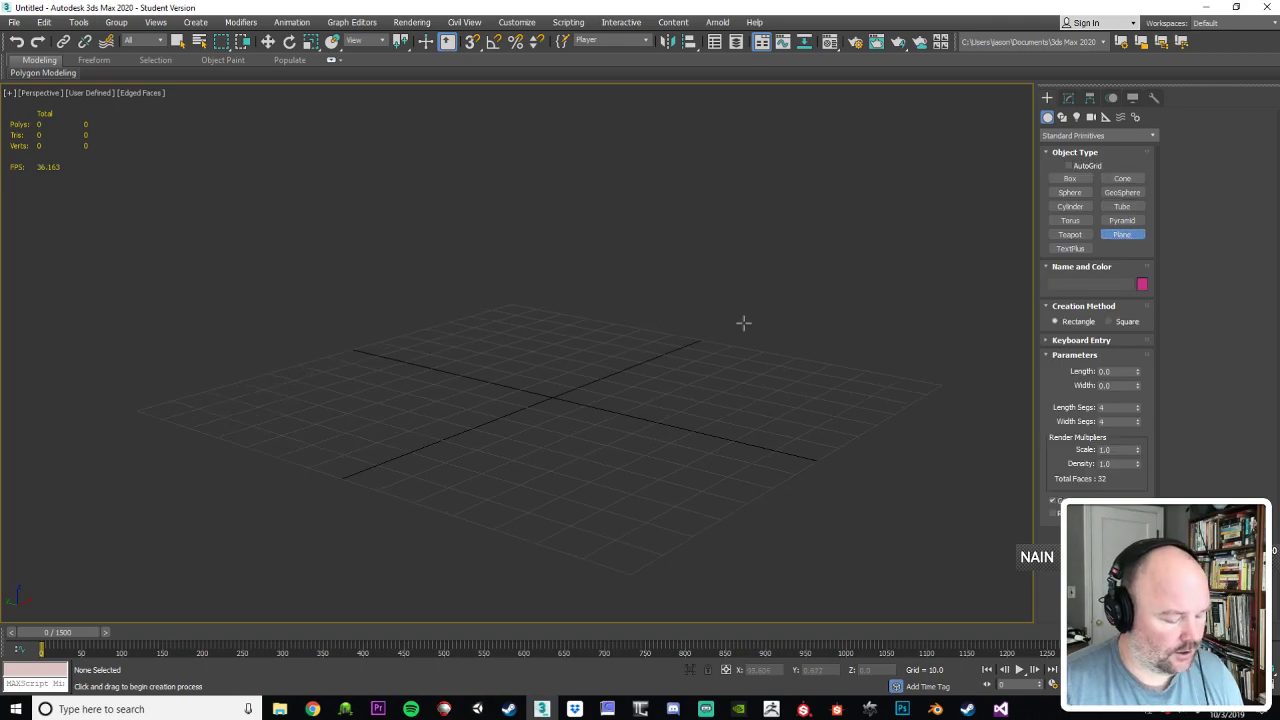
pyautogui.press('f')
pyautogui.moveTo(514, 349); pyautogui.dragTo(749, 291)
pyautogui.keyDown('alt'); pyautogui.moveTo(749, 291); pyautogui.dragTo(841, 305, button='middle'); pyautogui.keyUp('alt')
pyautogui.press('w')
# Step: Rename the plane to LowPoly
pyautogui.click(1068, 98)
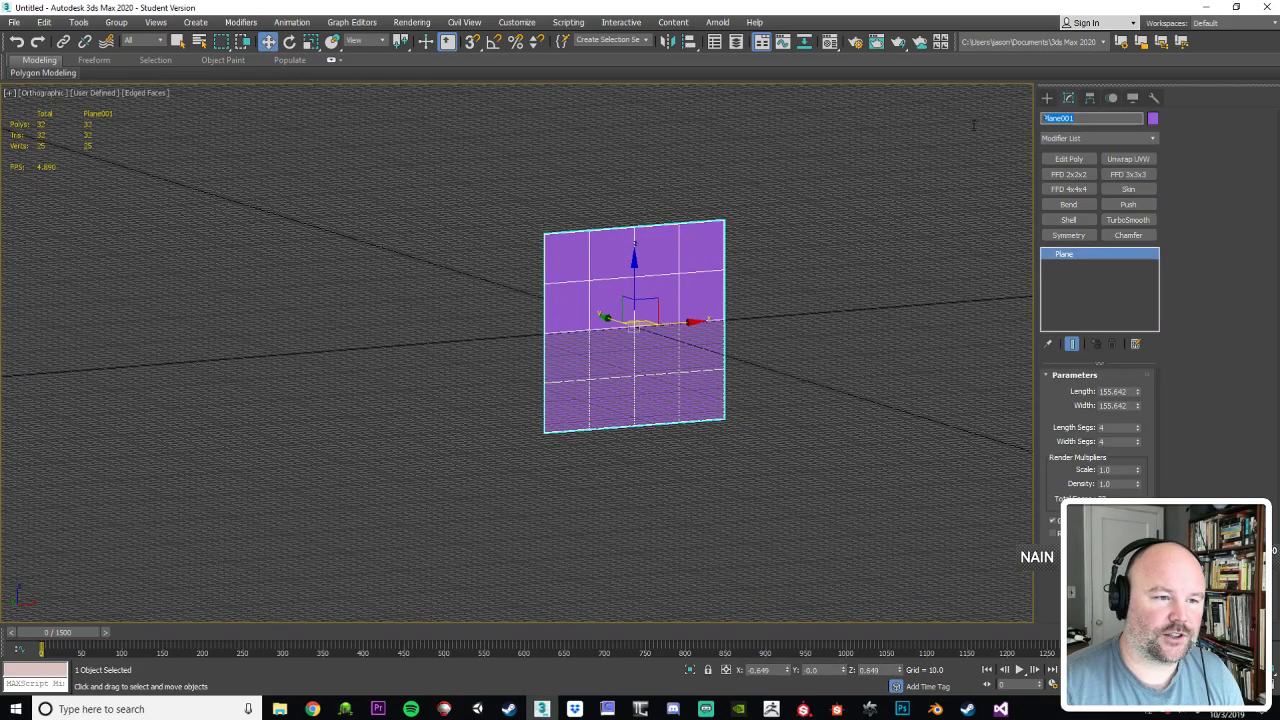
pyautogui.write('LowPo')
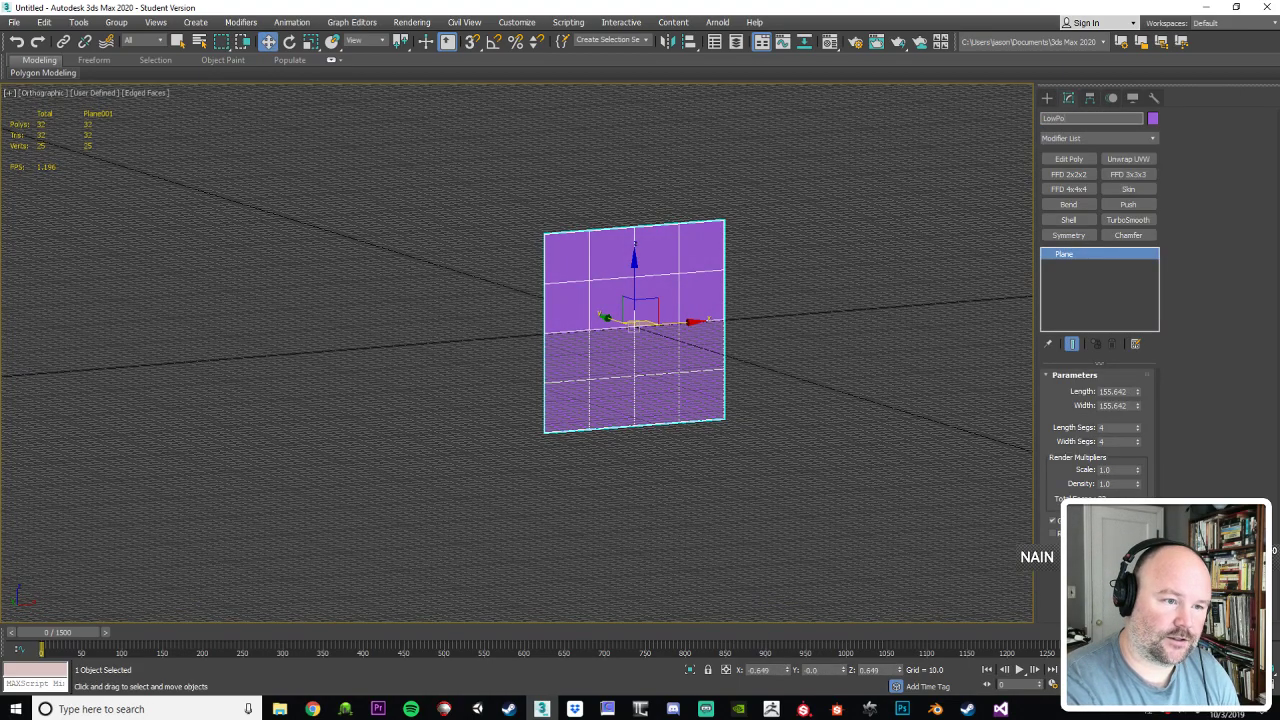
pyautogui.write('ly')
pyautogui.press('Return')
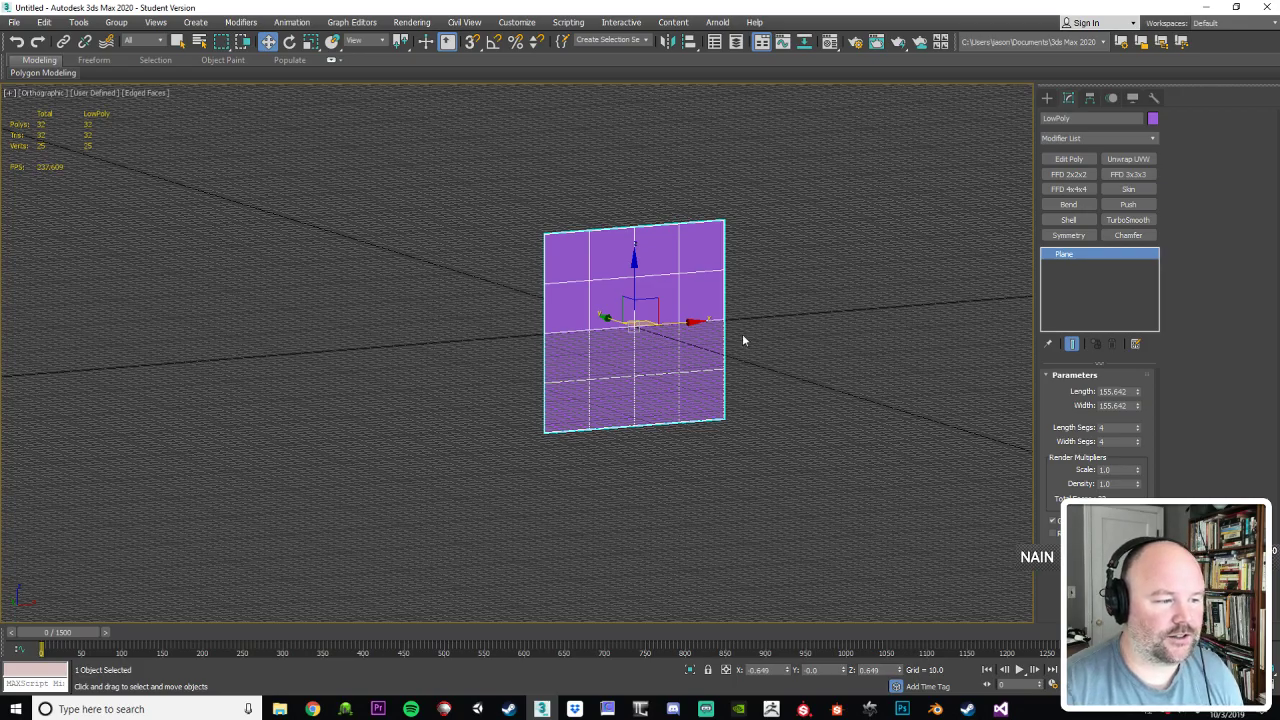
# Step: Convert LowPoly to an Editable Poly
pyautogui.keyDown('alt'); pyautogui.moveTo(742, 333); pyautogui.dragTo(728, 357, button='middle'); pyautogui.keyUp('alt')
pyautogui.rightClick(572, 307)
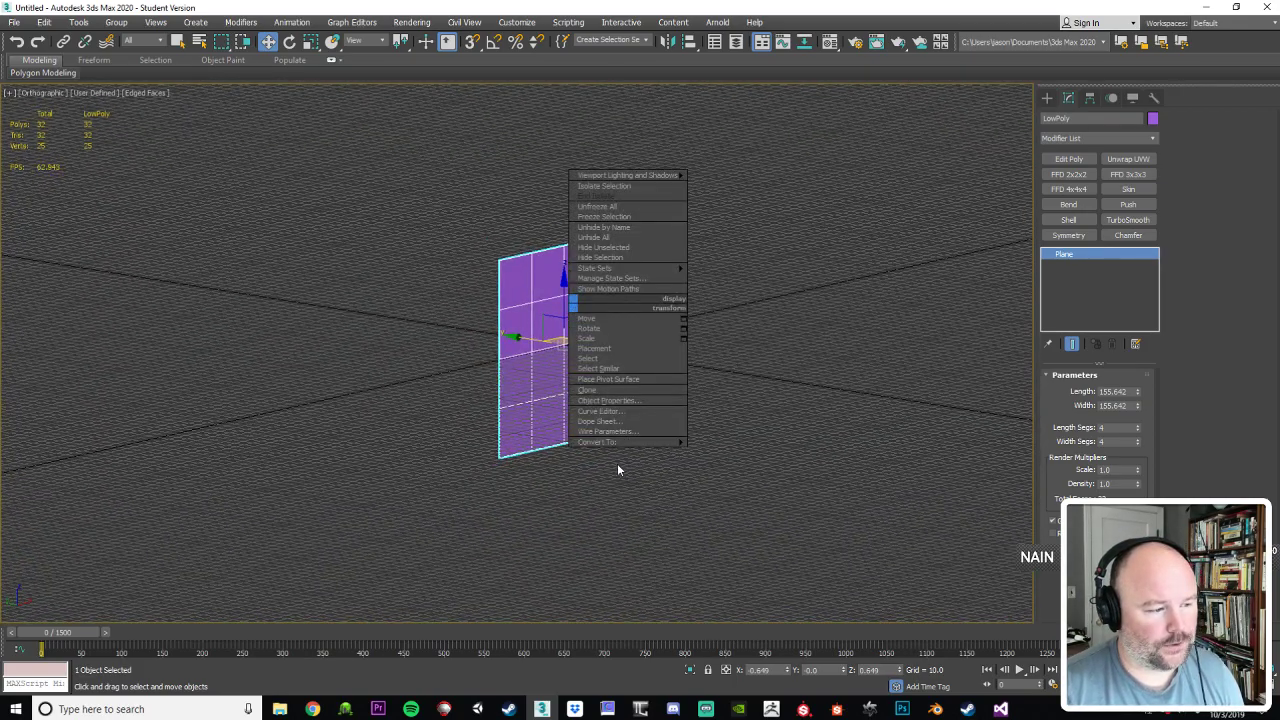
pyautogui.moveTo(640, 441)
pyautogui.click(737, 458)
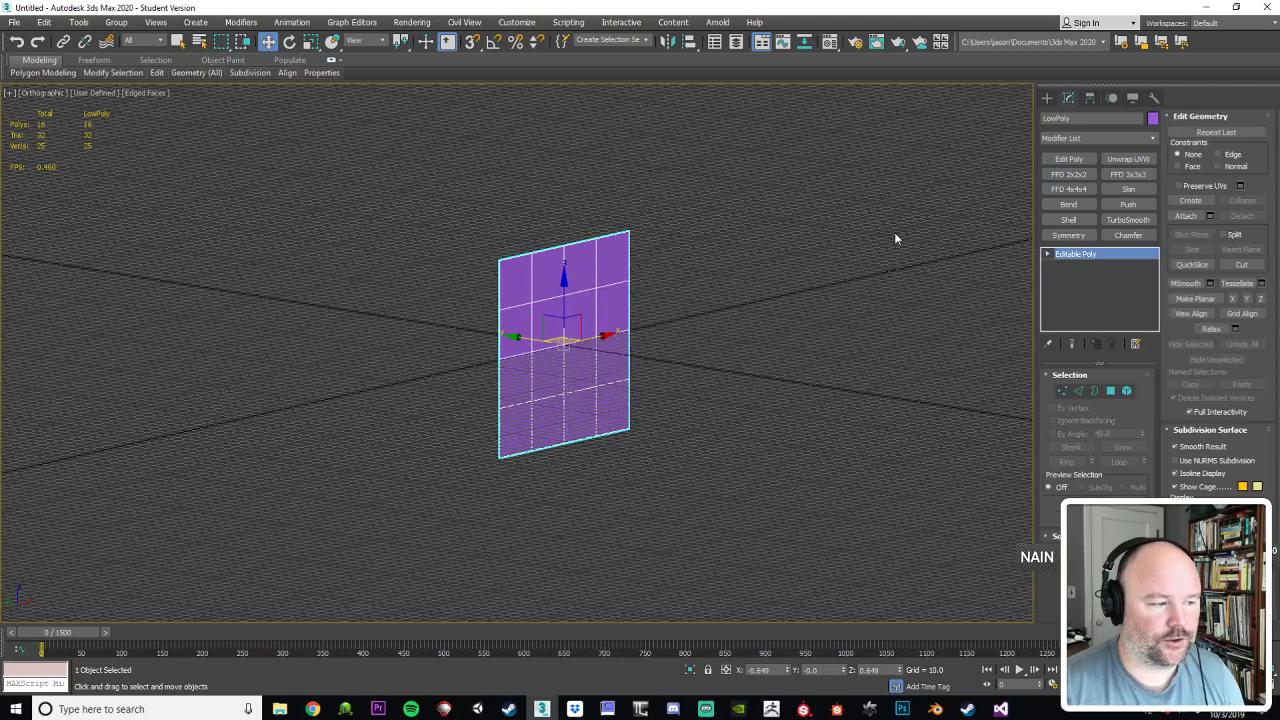
pyautogui.keyDown('alt'); pyautogui.moveTo(894, 237); pyautogui.dragTo(866, 274, button='middle'); pyautogui.keyUp('alt')
# Step: Create a teapot at the centre of the LowPoly plane in the Front view
pyautogui.press('f')
pyautogui.press('z')
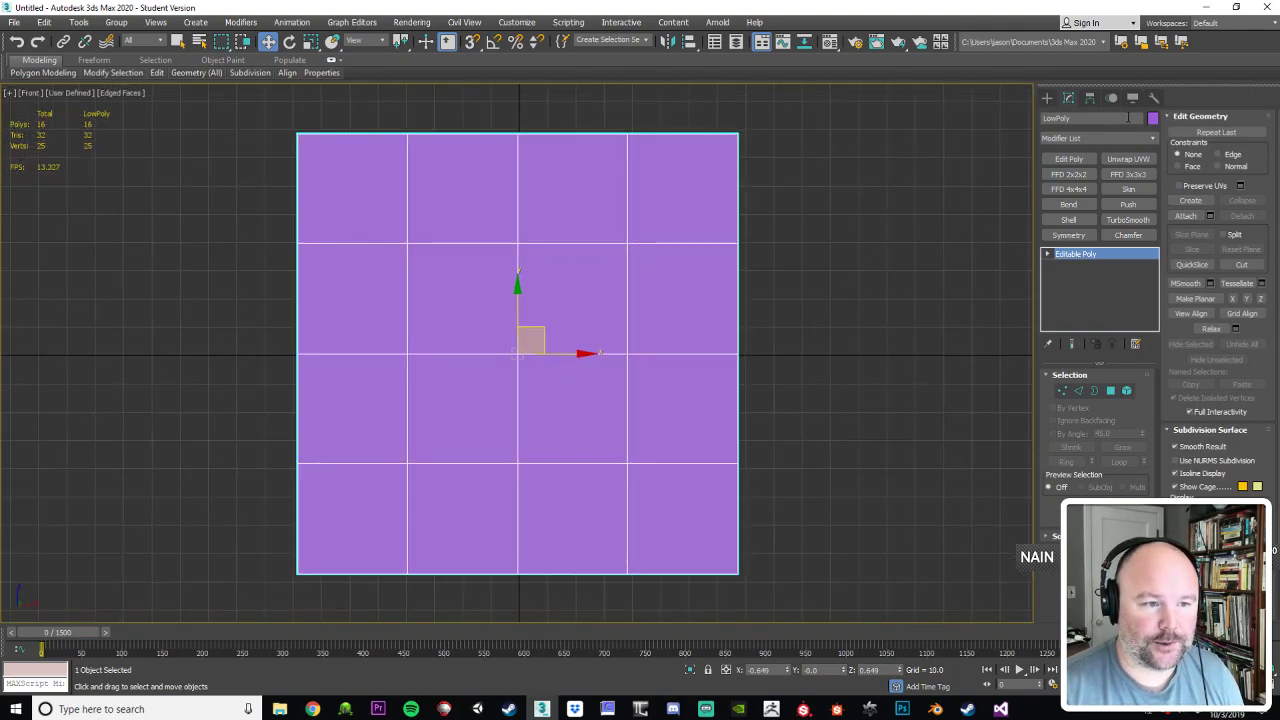
pyautogui.click(1047, 98)
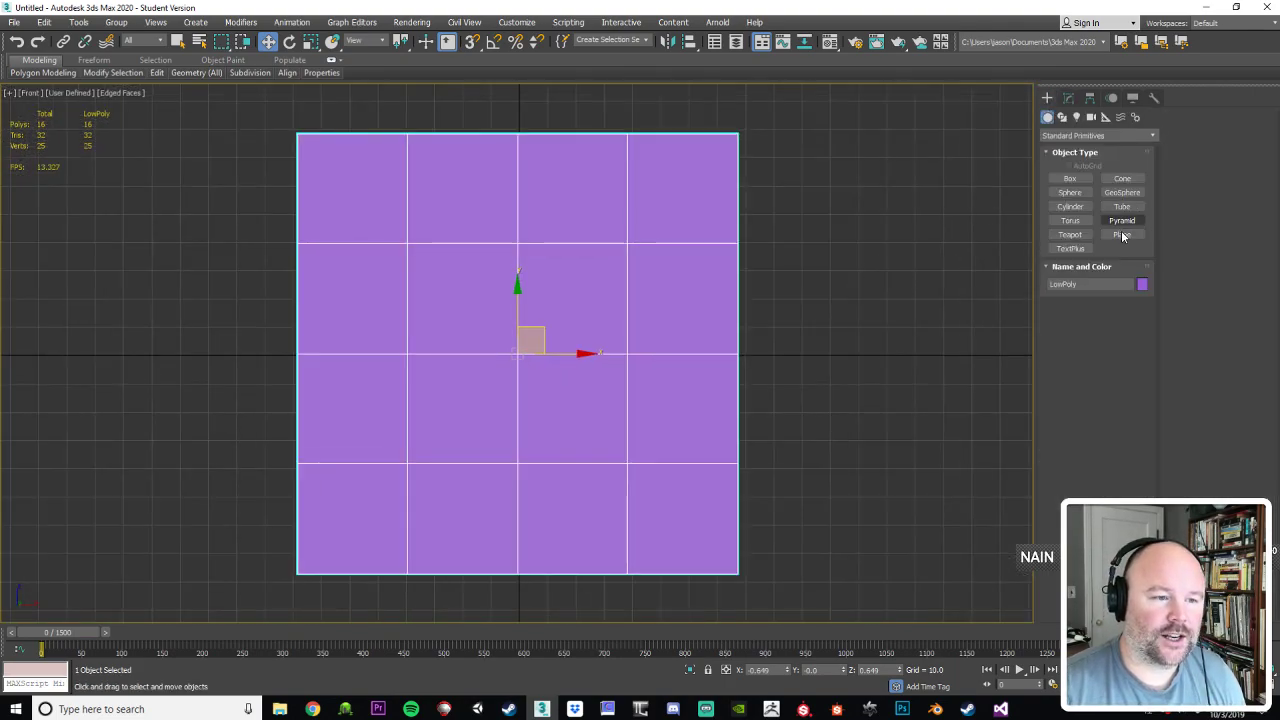
pyautogui.click(1070, 234)
pyautogui.moveTo(517, 353); pyautogui.dragTo(751, 374)
pyautogui.keyDown('alt'); pyautogui.moveTo(751, 374); pyautogui.dragTo(810, 380, button='middle'); pyautogui.keyUp('alt')
# Step: Rotate the teapot 90° upright with Angle Snap and reposition it onto the plane
pyautogui.press('e')
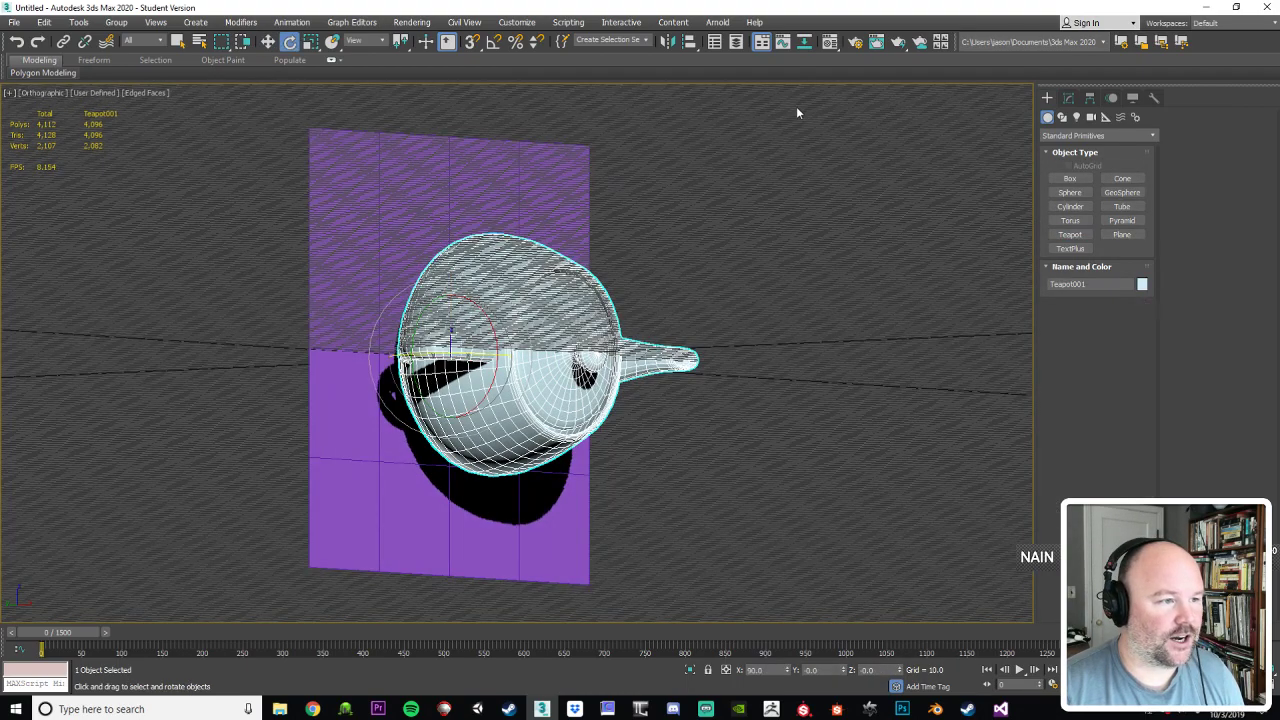
pyautogui.click(493, 41)
pyautogui.moveTo(497, 391); pyautogui.dragTo(493, 372)
pyautogui.keyDown('alt'); pyautogui.moveTo(493, 372); pyautogui.dragTo(600, 356, button='middle'); pyautogui.keyUp('alt')
pyautogui.press('w')
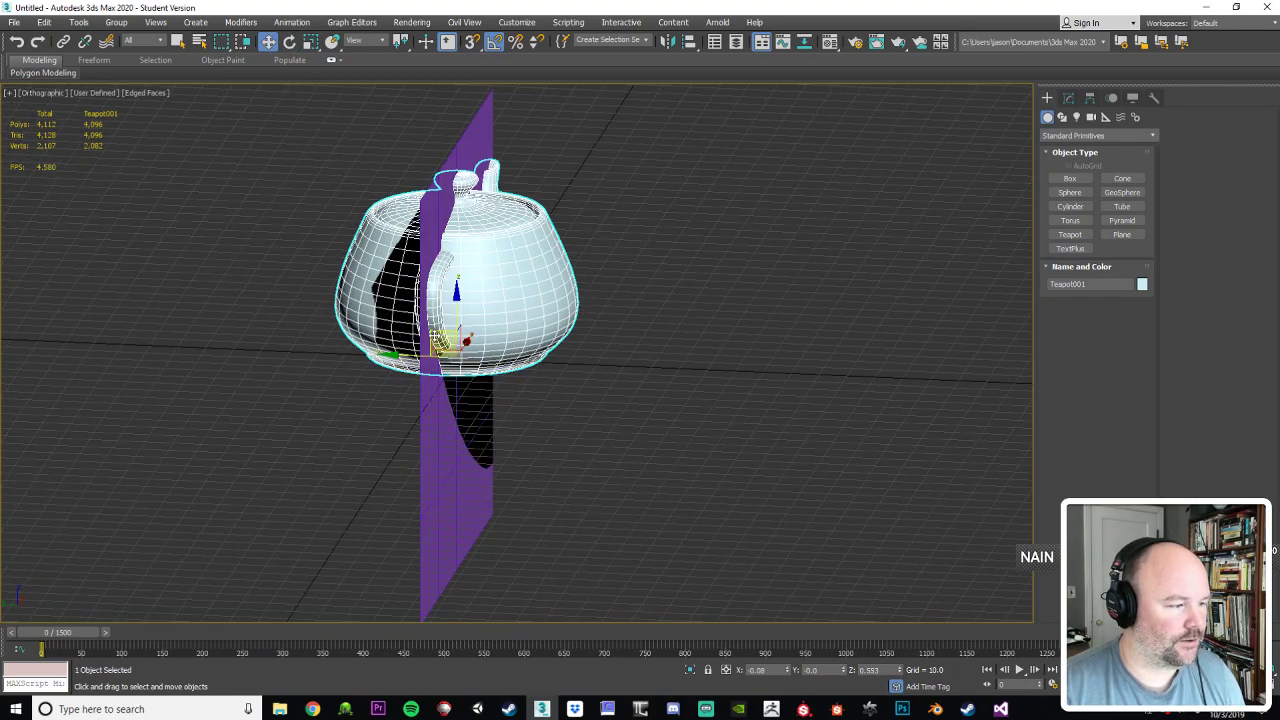
pyautogui.moveTo(455, 345); pyautogui.dragTo(565, 421)
pyautogui.keyDown('alt'); pyautogui.moveTo(565, 421); pyautogui.dragTo(683, 419, button='middle'); pyautogui.keyUp('alt')
# Step: Scale the teapot thinner non-uniformly and move it into the plane
pyautogui.press('r')
pyautogui.moveTo(657, 463); pyautogui.dragTo(564, 466)
pyautogui.keyDown('alt'); pyautogui.moveTo(564, 466); pyautogui.dragTo(680, 430, button='middle'); pyautogui.keyUp('alt')
pyautogui.press('w')
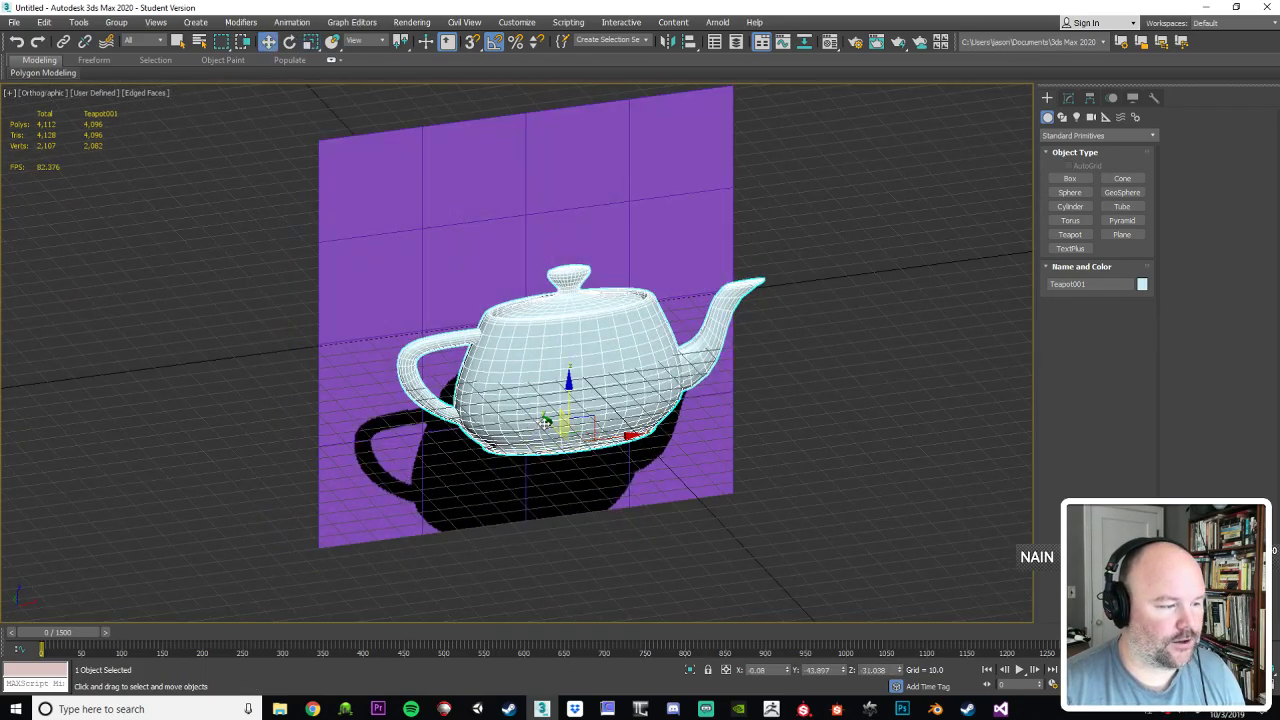
pyautogui.moveTo(470, 378)
pyautogui.mouseDown()
pyautogui.moveTo(490, 355)
pyautogui.moveTo(470, 375)
pyautogui.mouseUp()
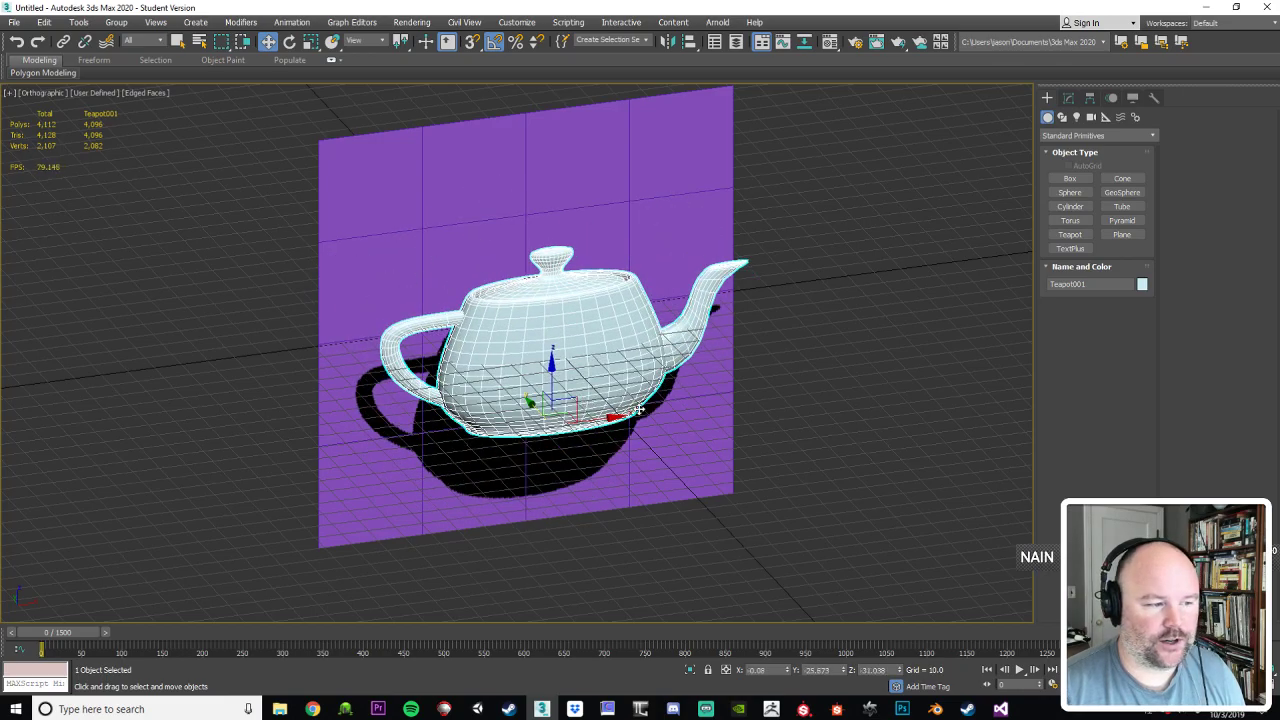
pyautogui.keyDown('alt'); pyautogui.moveTo(470, 375); pyautogui.dragTo(726, 401, button='middle'); pyautogui.keyUp('alt')
# Step: Check the teapot's placement against the plane in the Front view
pyautogui.press('f')
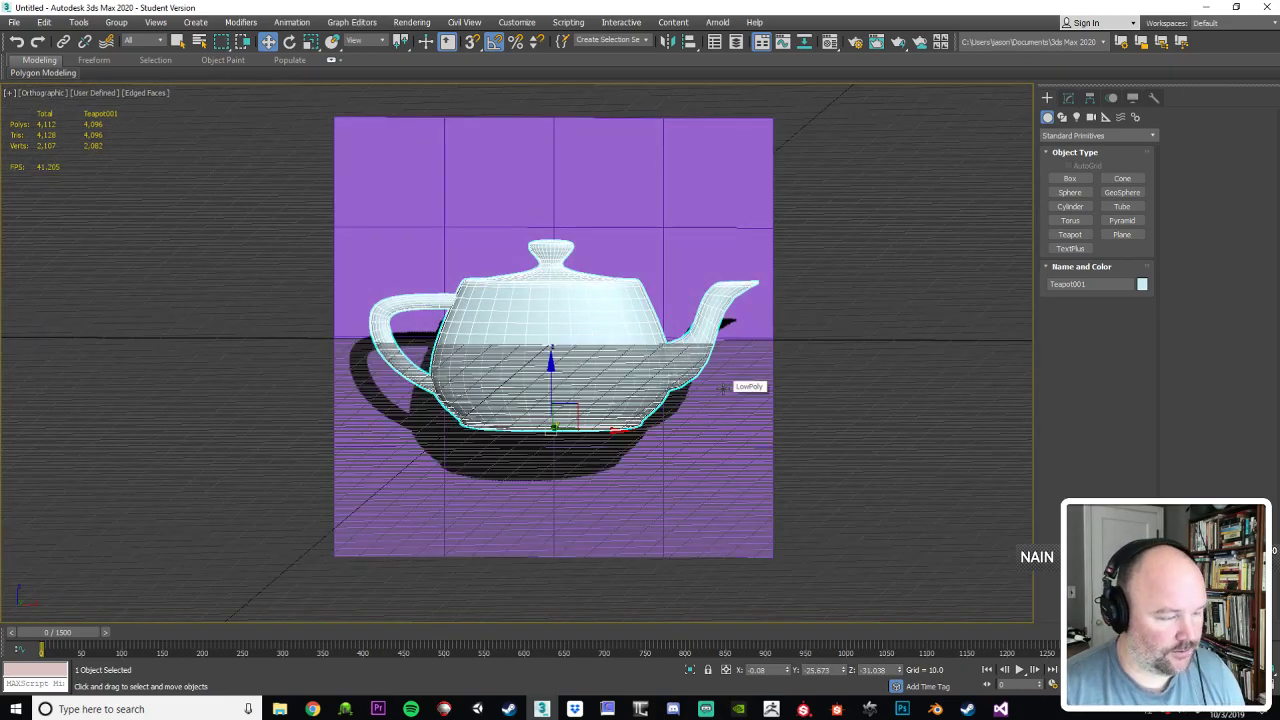
pyautogui.scroll(2, 726, 418)
pyautogui.scroll(-4, 726, 418)
pyautogui.scroll(3, 718, 430)
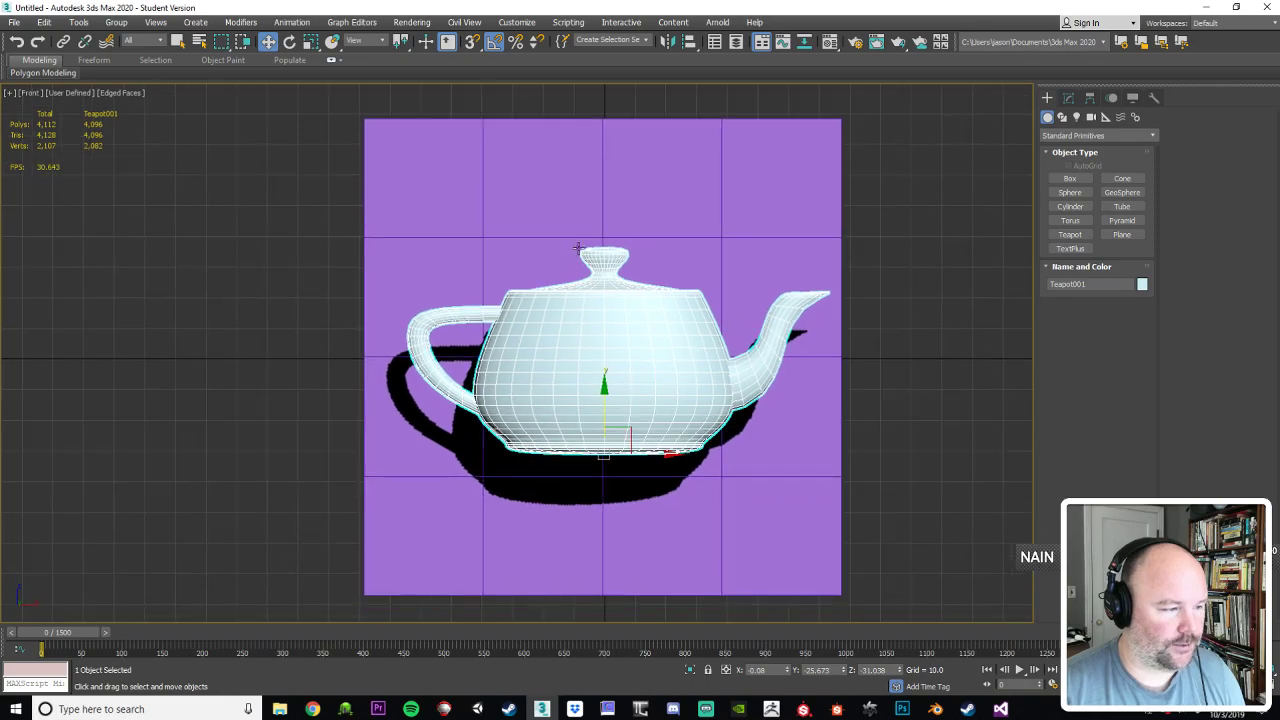
# Step: Zero the teapot's Y position and inspect it against the plane
pyautogui.keyDown('alt'); pyautogui.moveTo(764, 403); pyautogui.dragTo(887, 420, button='middle'); pyautogui.keyUp('alt')
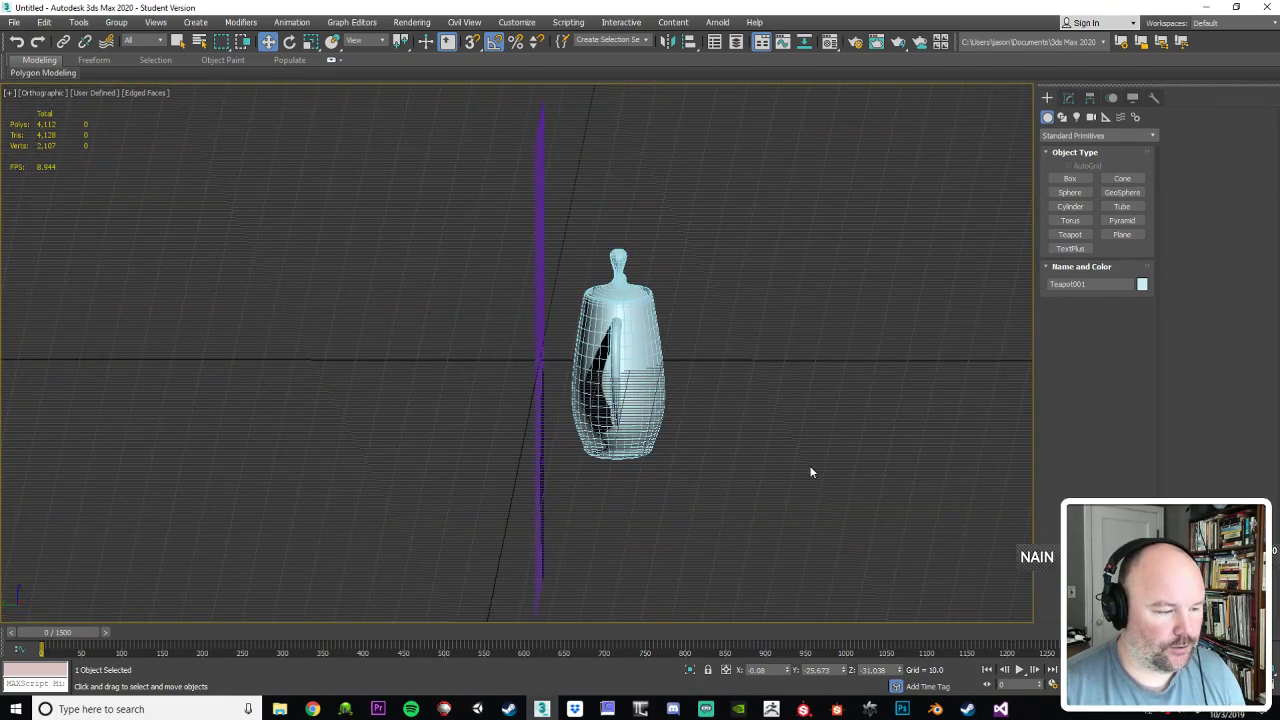
pyautogui.rightClick(845, 672)
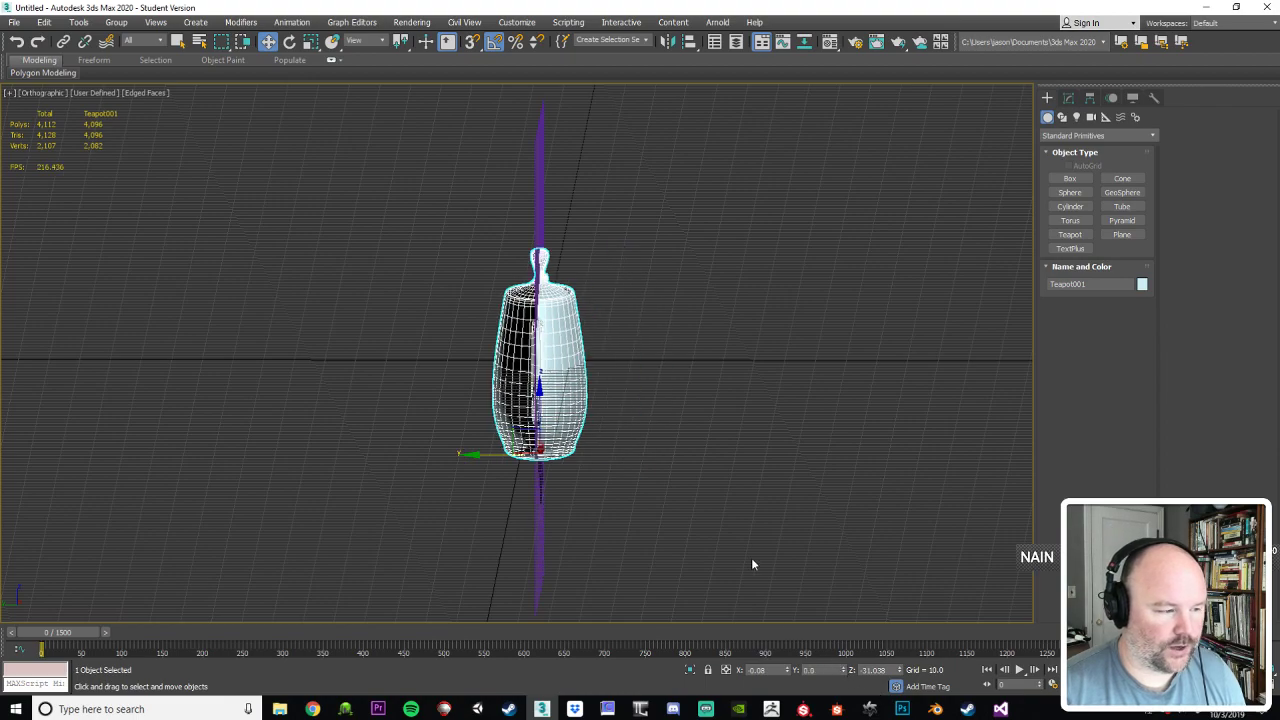
pyautogui.keyDown('alt'); pyautogui.moveTo(742, 517); pyautogui.dragTo(717, 520, button='middle'); pyautogui.keyUp('alt')
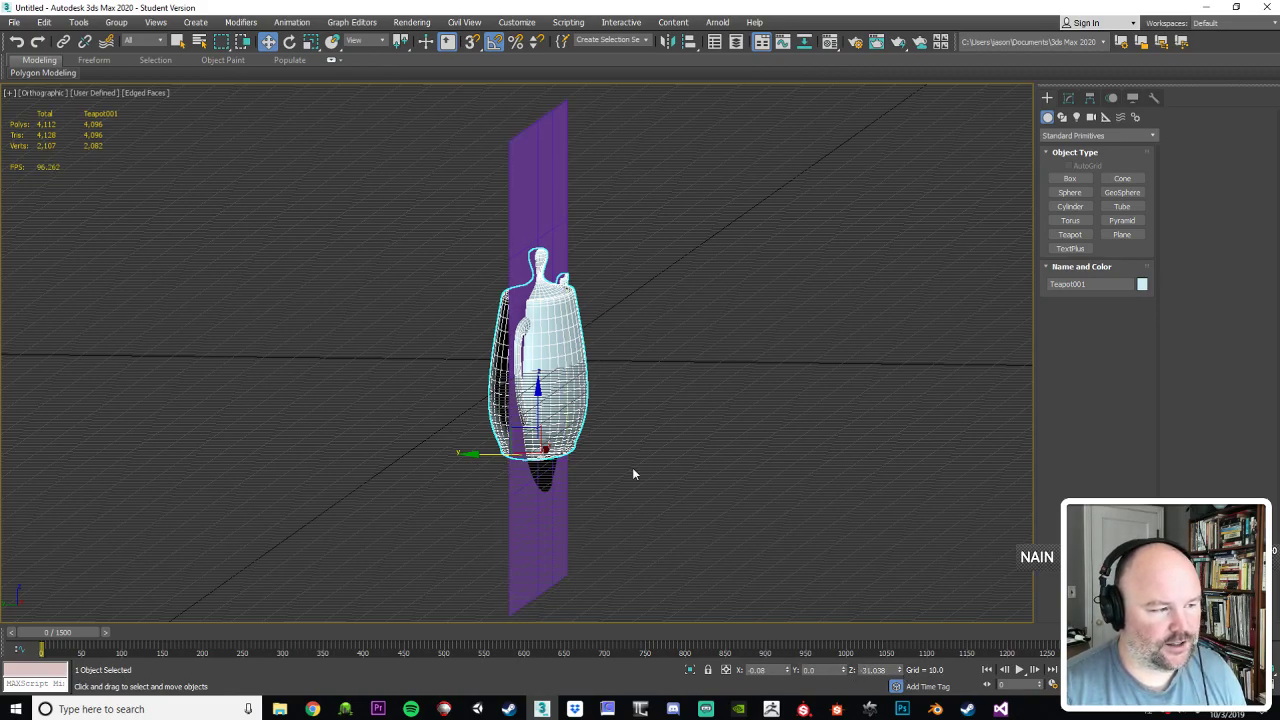
pyautogui.keyDown('alt'); pyautogui.moveTo(762, 623); pyautogui.dragTo(740, 544, button='middle'); pyautogui.keyUp('alt')
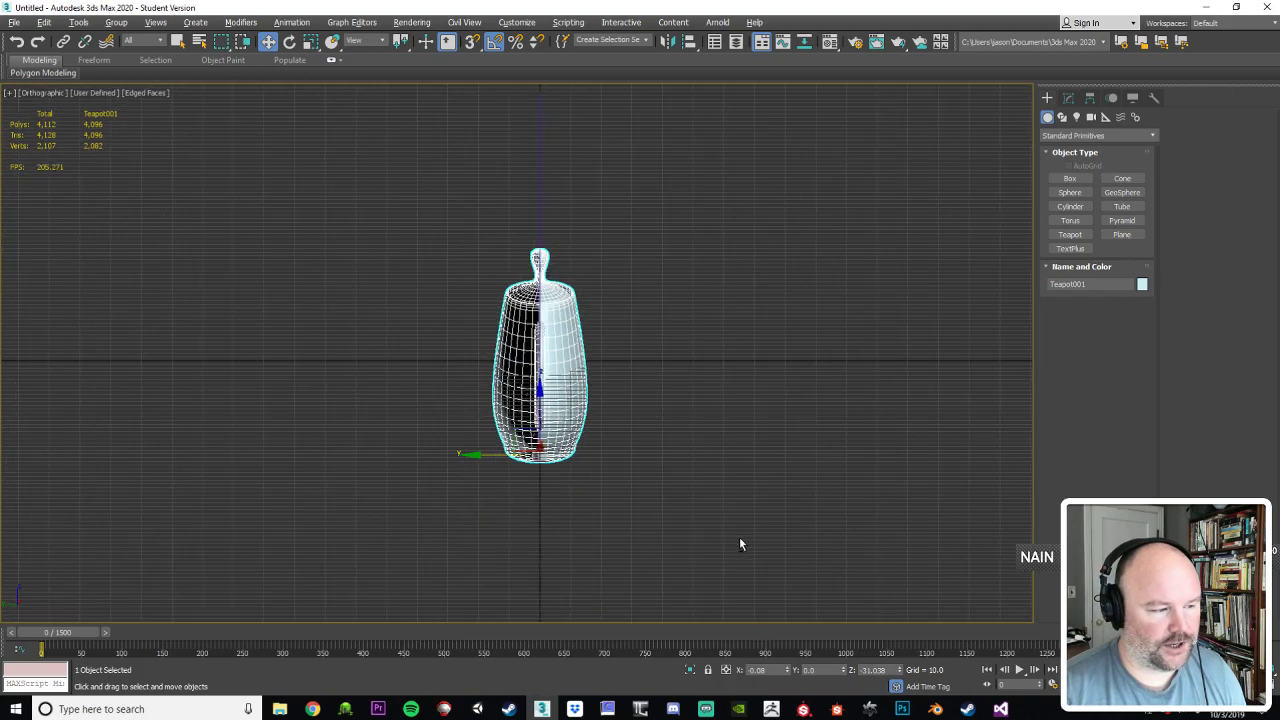
pyautogui.keyDown('alt'); pyautogui.moveTo(494, 466); pyautogui.dragTo(645, 486, button='middle'); pyautogui.keyUp('alt')
# Step: Nudge the teapot along Y so it pokes through the plane, then deselect it
pyautogui.moveTo(478, 457); pyautogui.dragTo(537, 460)
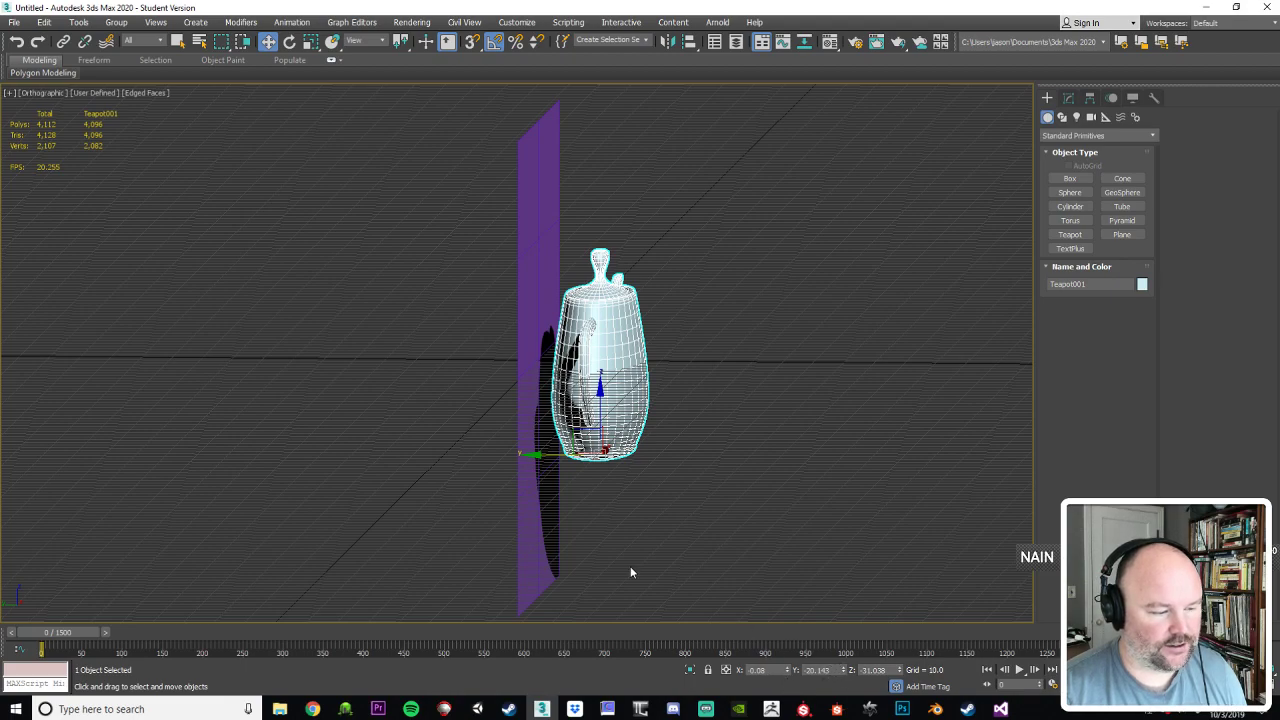
pyautogui.moveTo(543, 455)
pyautogui.mouseDown()
pyautogui.moveTo(477, 449)
pyautogui.moveTo(546, 449)
pyautogui.mouseUp()
pyautogui.hotkey('shift', 'z')
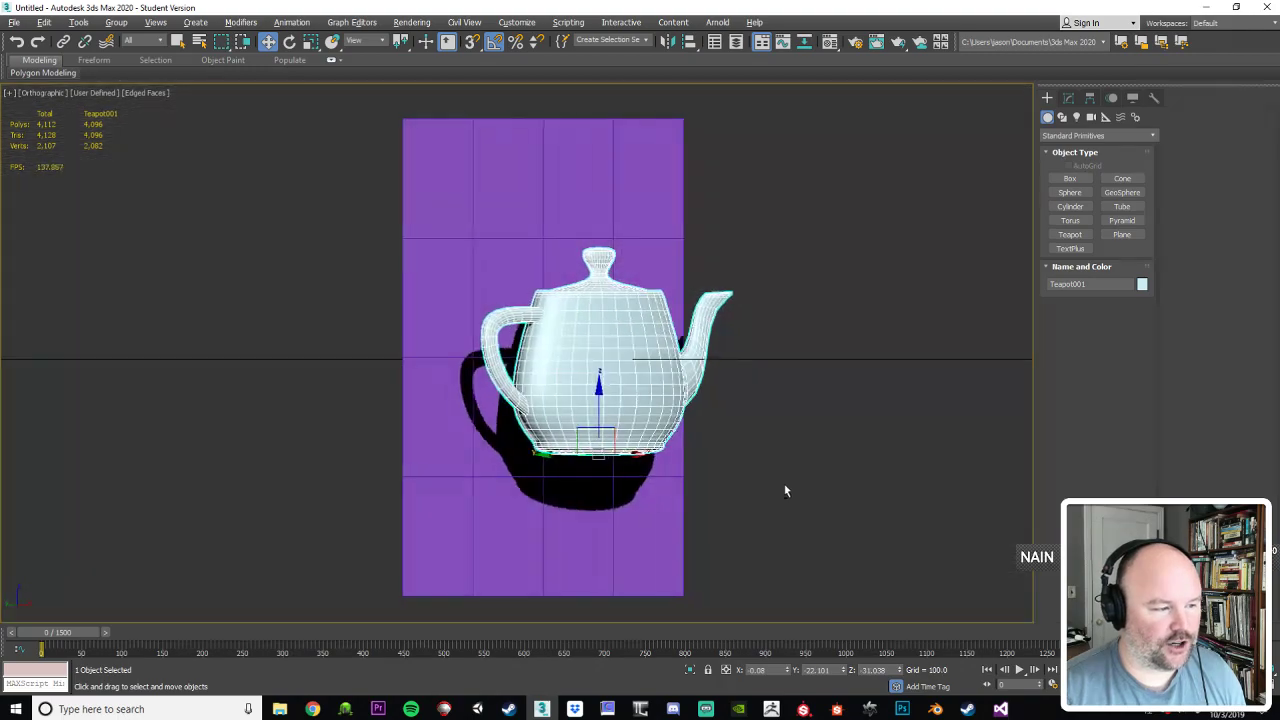
pyautogui.hotkey('shift', 'z')
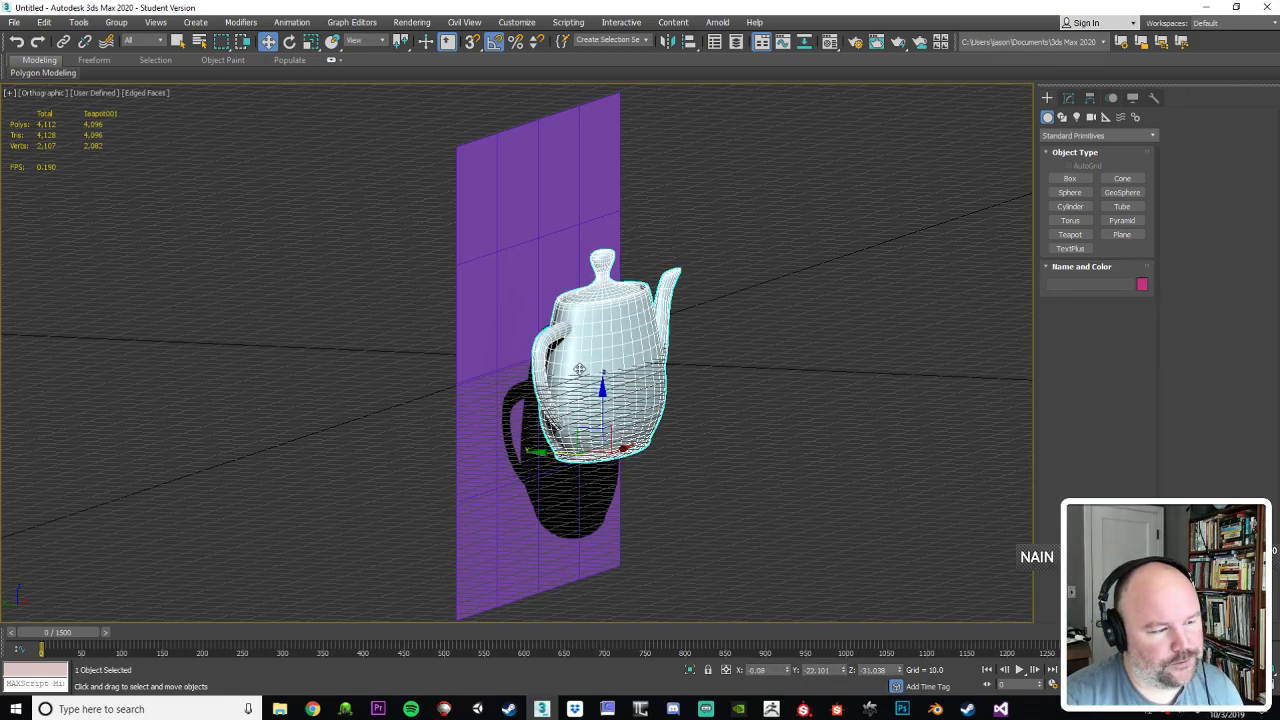
pyautogui.hotkey('shift', 'y')
pyautogui.moveTo(700, 436)
pyautogui.keyDown('alt'); pyautogui.mouseDown(button='middle')
pyautogui.moveTo(766, 443)
pyautogui.moveTo(776, 432)
pyautogui.moveTo(723, 434)
pyautogui.mouseUp(button='middle'); pyautogui.keyUp('alt')
pyautogui.click(723, 434)
# Step: Select LowPoly, open Render To Texture, and enable Projection Mapping
pyautogui.click(506, 217)
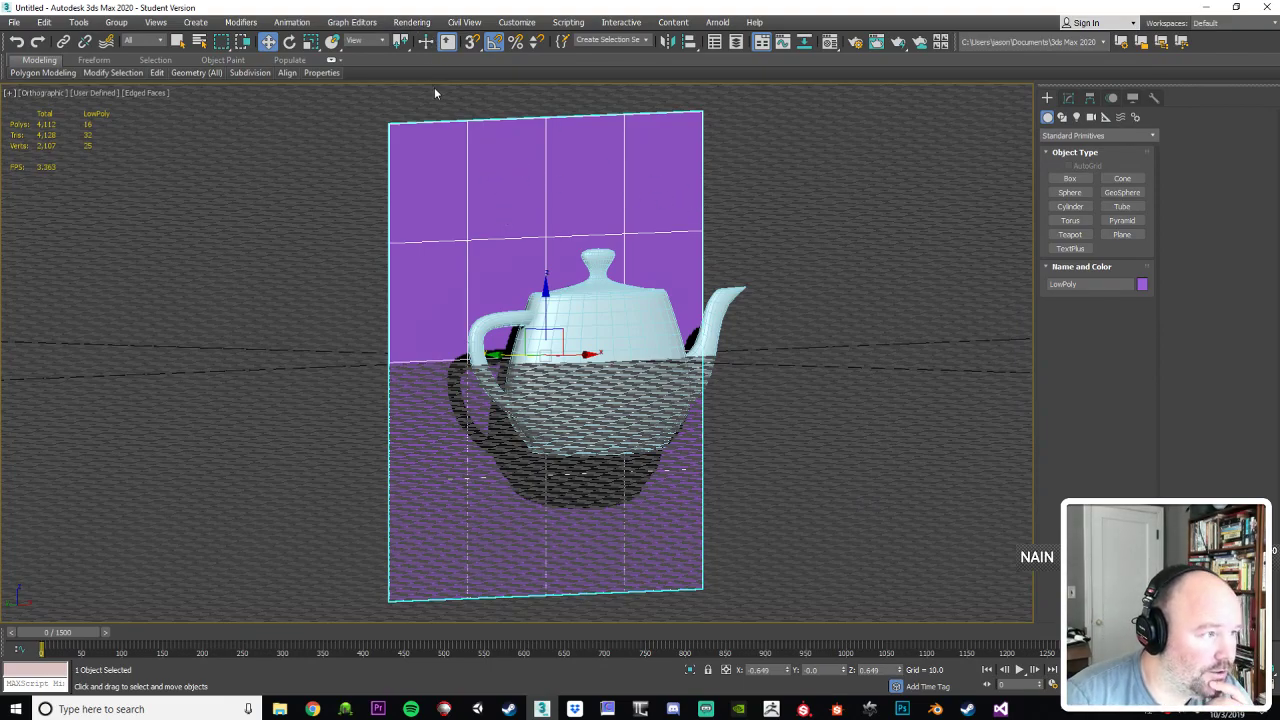
pyautogui.click(413, 23)
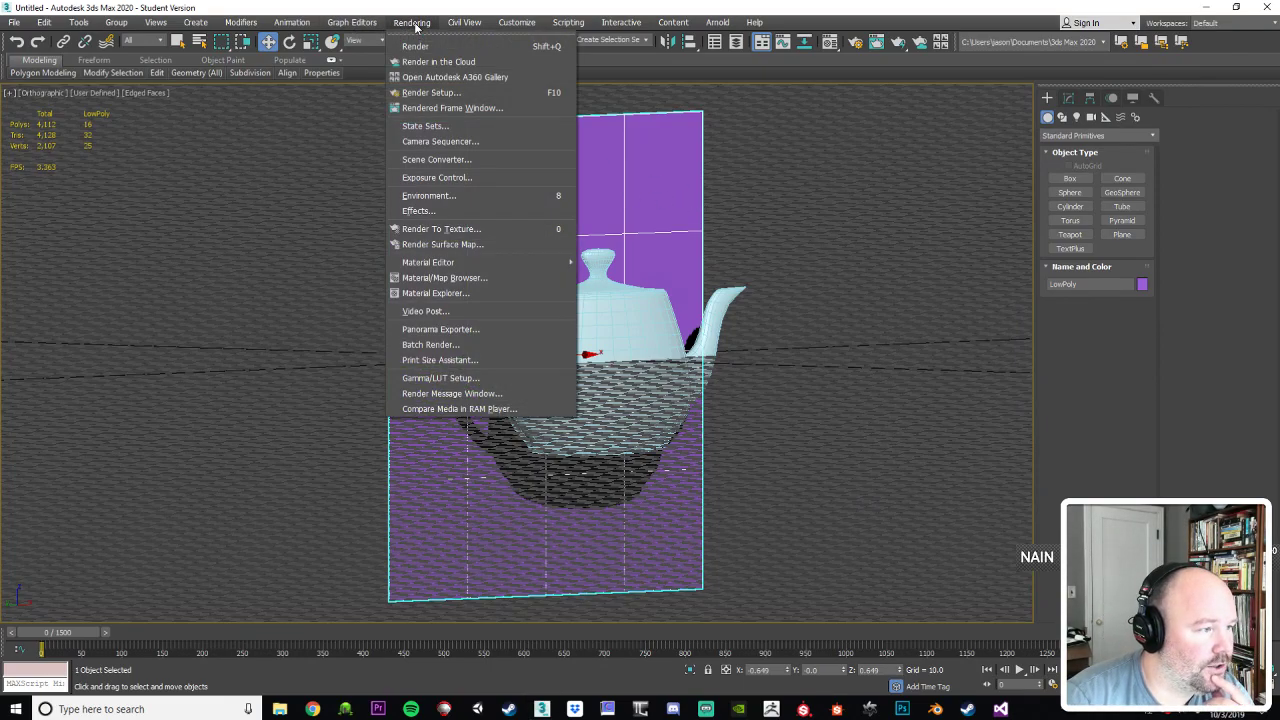
pyautogui.click(440, 229)
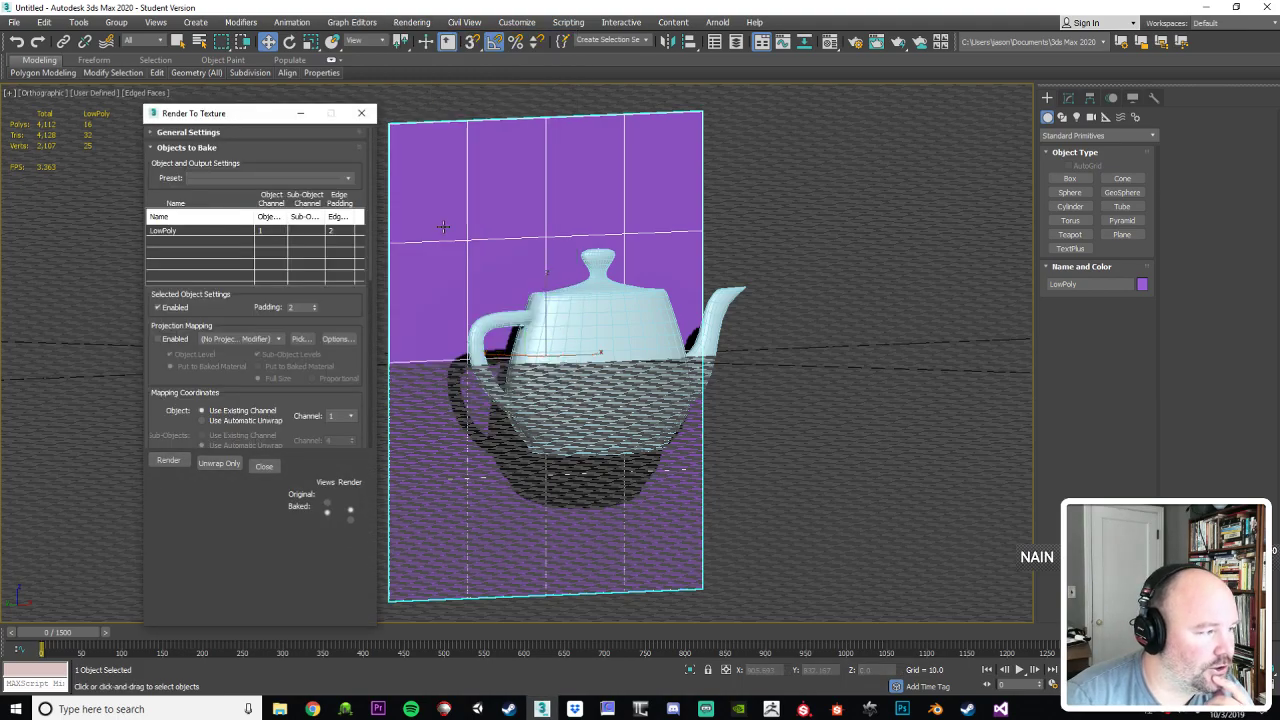
pyautogui.moveTo(285, 120); pyautogui.dragTo(232, 98)
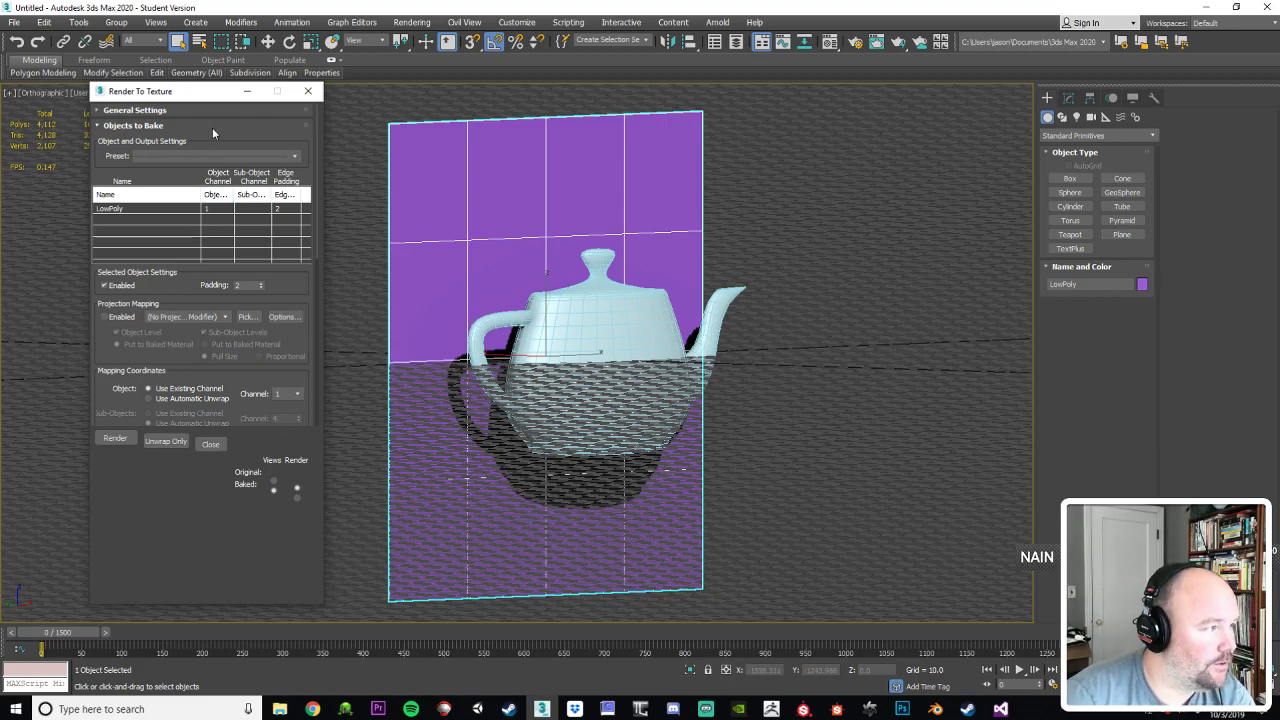
pyautogui.moveTo(202, 100); pyautogui.dragTo(187, 98)
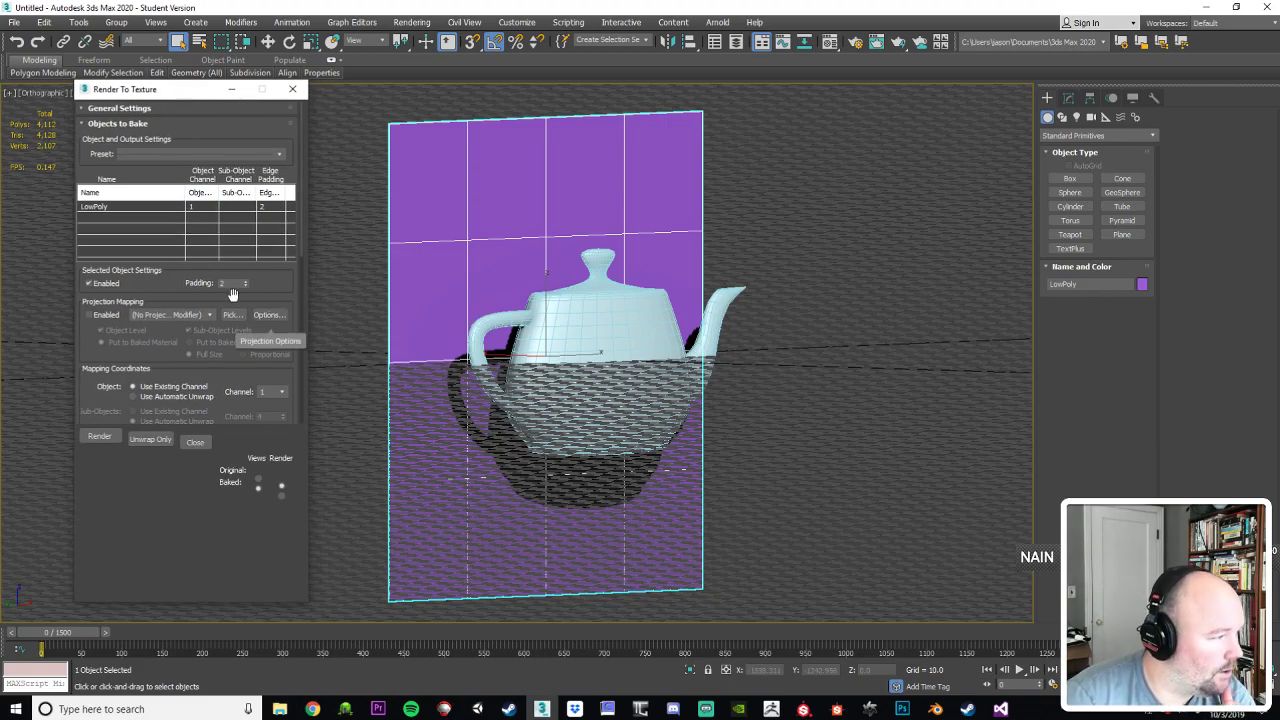
pyautogui.click(89, 315)
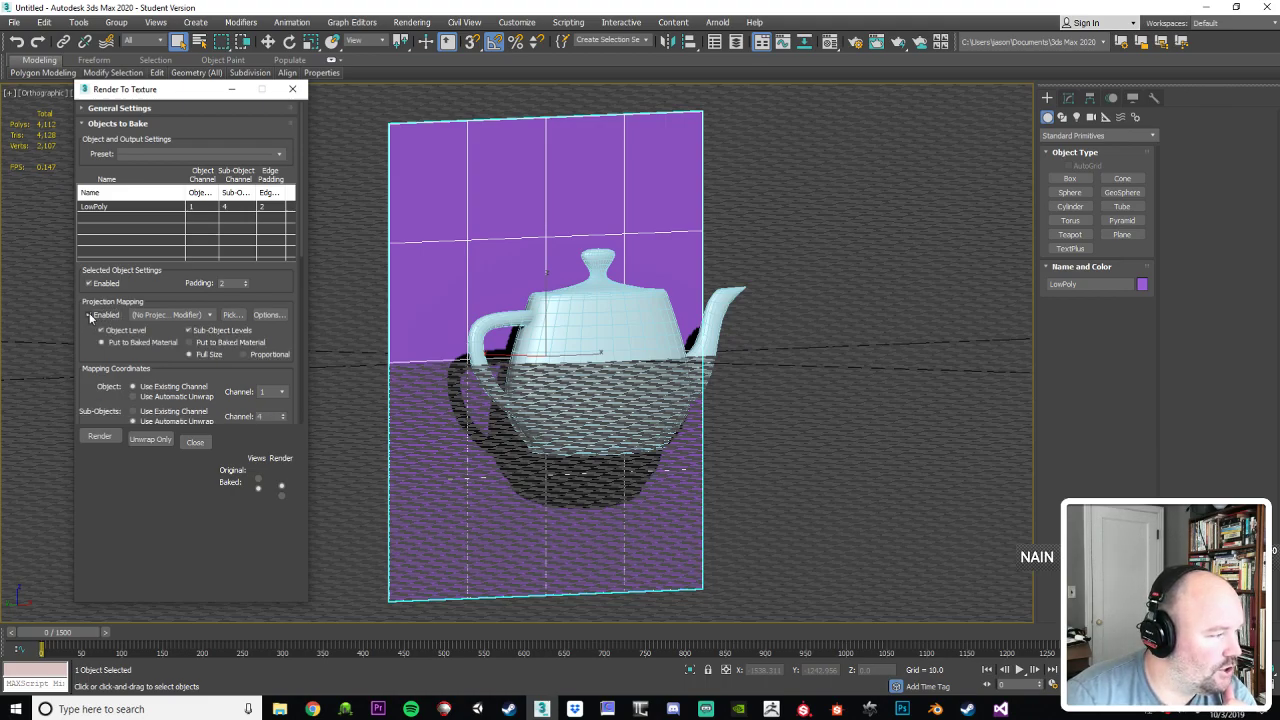
# Step: Add Teapot001 as the projection target for LowPoly
pyautogui.click(231, 315)
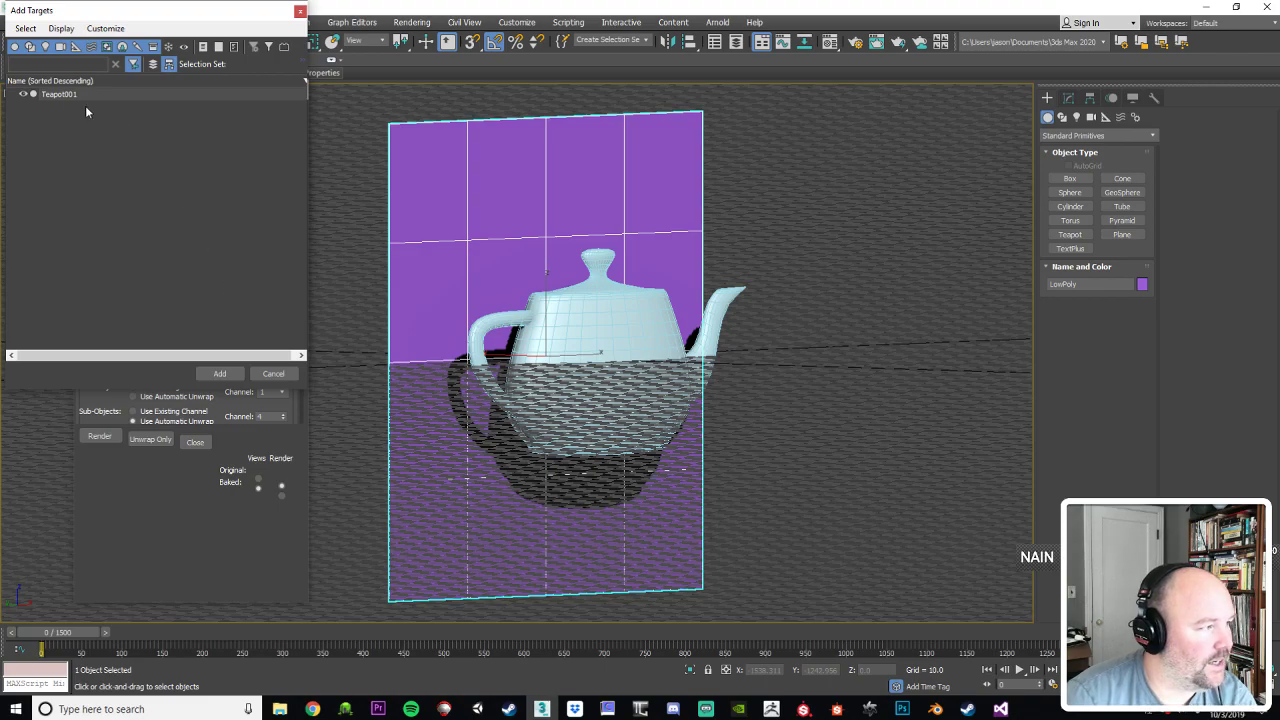
pyautogui.click(60, 94)
pyautogui.click(220, 373)
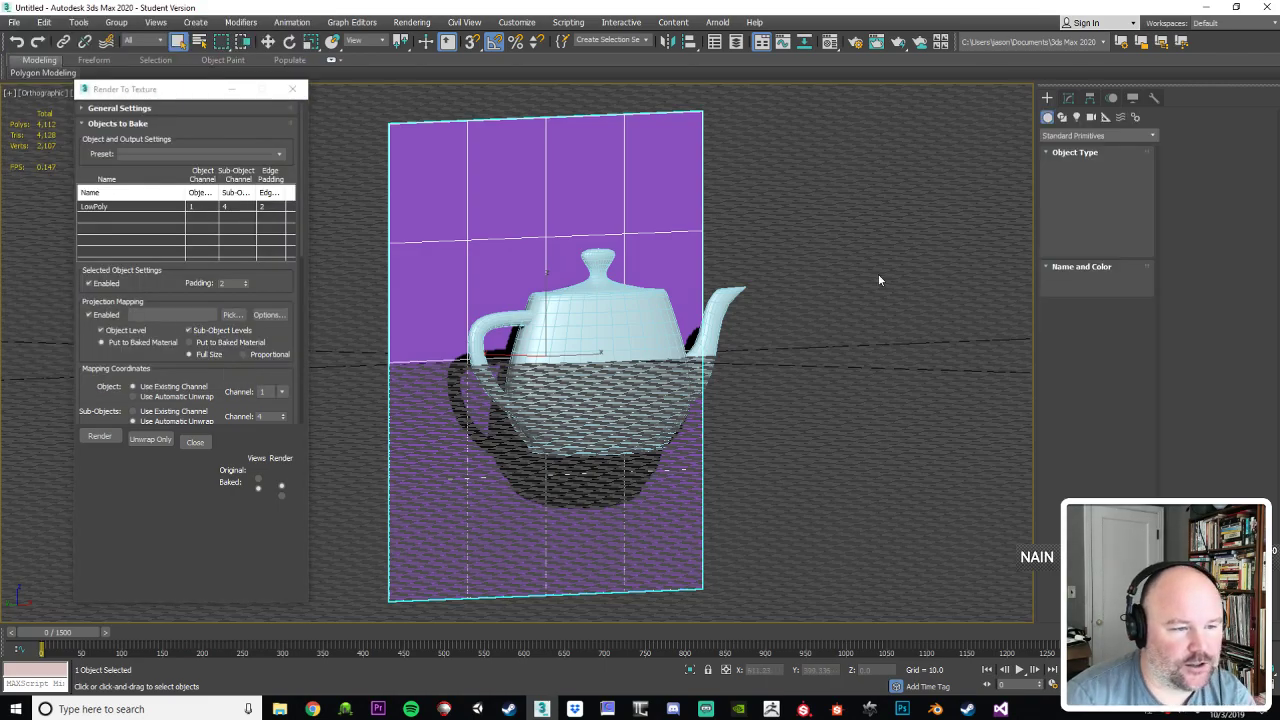
# Step: Inspect the Projection modifier's cage around the teapot in Perspective view
pyautogui.keyDown('alt'); pyautogui.moveTo(651, 309); pyautogui.dragTo(760, 327, button='middle'); pyautogui.keyUp('alt')
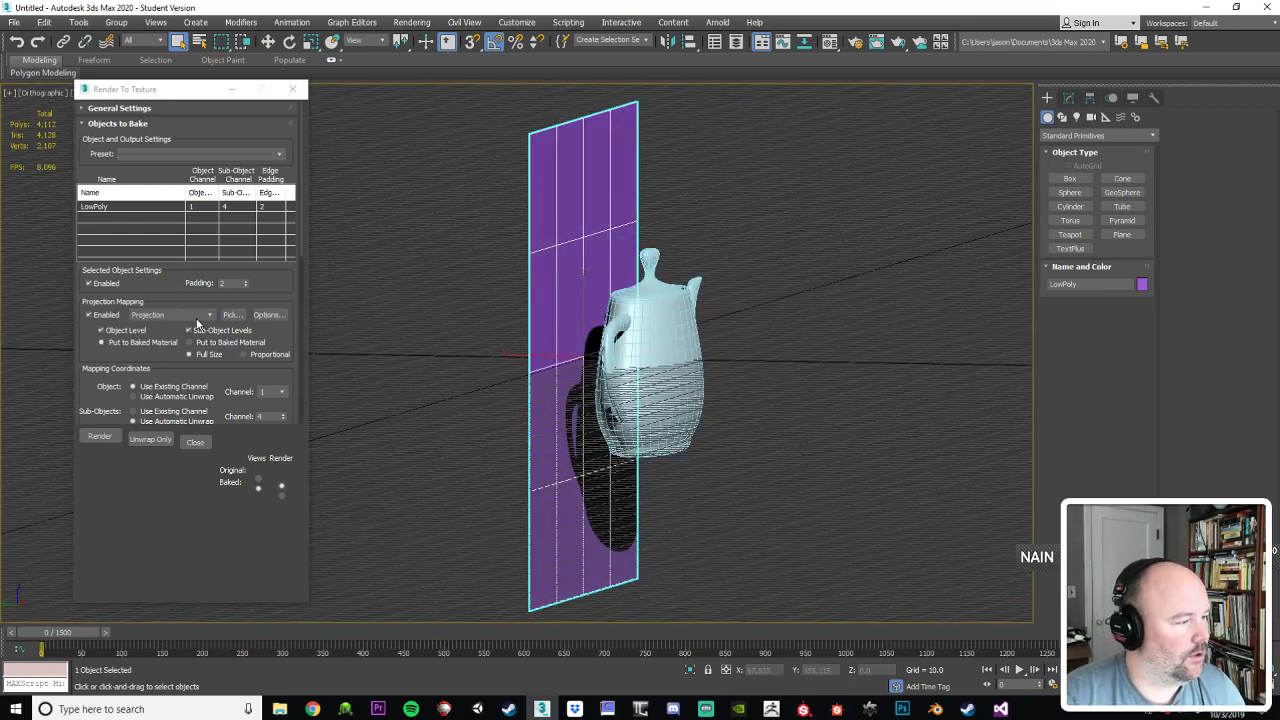
pyautogui.keyDown('alt'); pyautogui.moveTo(618, 360); pyautogui.dragTo(640, 362, button='middle'); pyautogui.keyUp('alt')
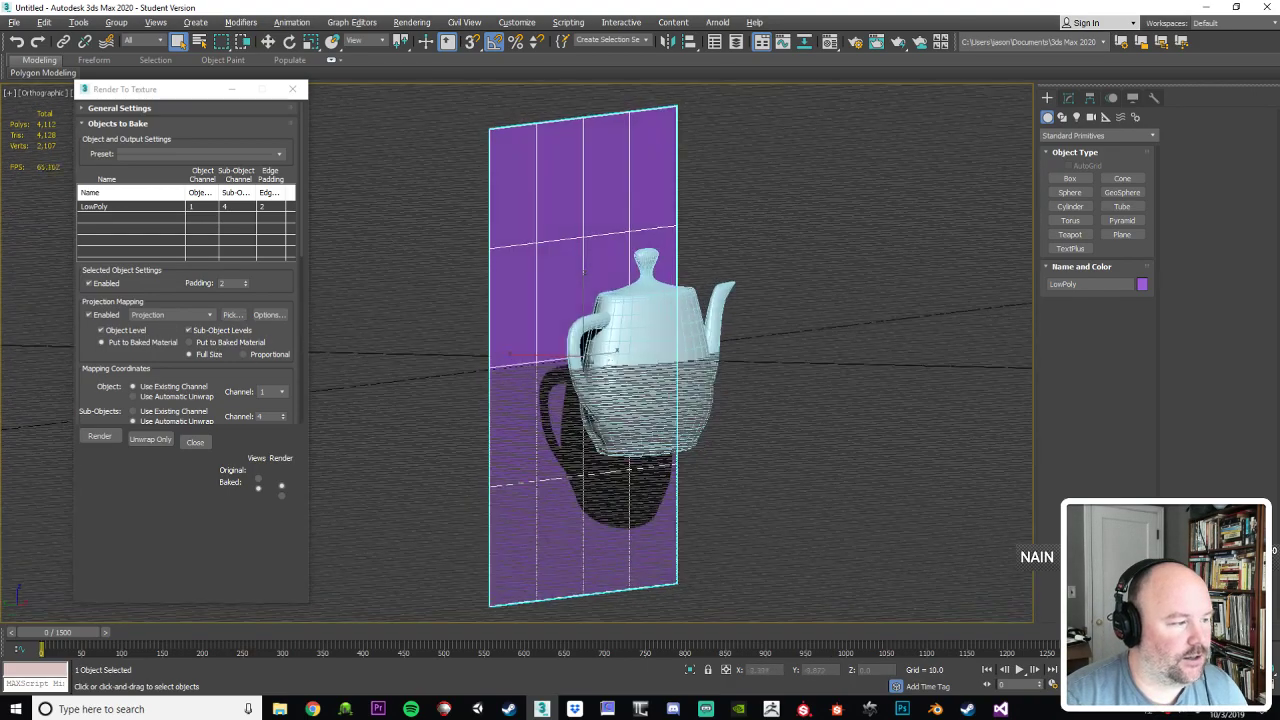
pyautogui.click(1066, 97)
pyautogui.keyDown('alt'); pyautogui.moveTo(790, 318); pyautogui.dragTo(836, 311, button='middle'); pyautogui.keyUp('alt')
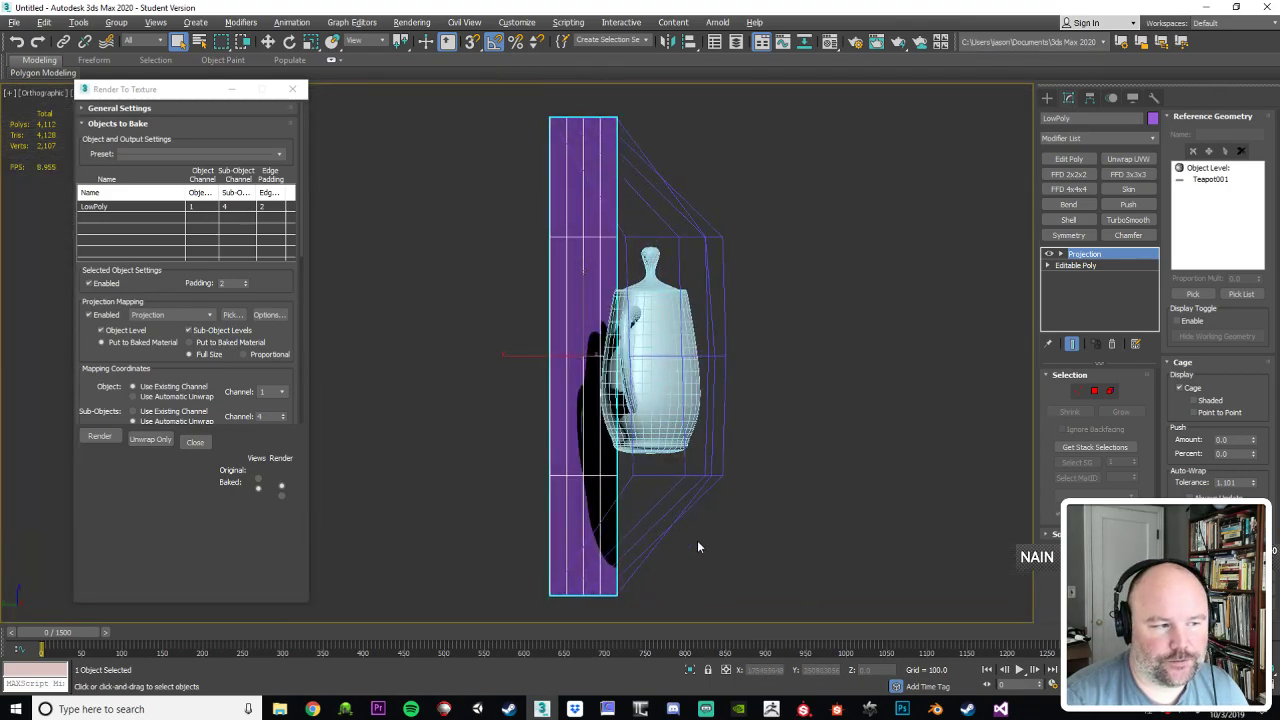
pyautogui.keyDown('alt'); pyautogui.moveTo(765, 245); pyautogui.dragTo(798, 251, button='middle'); pyautogui.keyUp('alt')
pyautogui.press('p')
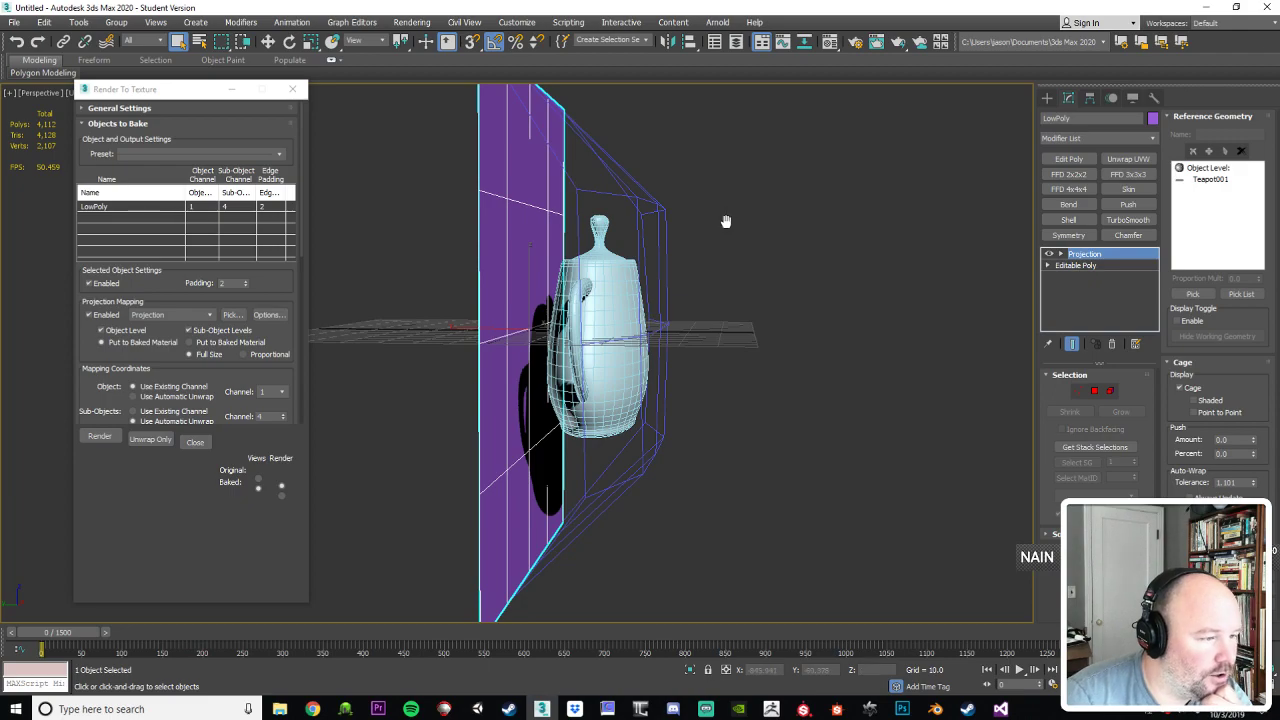
pyautogui.keyDown('alt'); pyautogui.moveTo(726, 217); pyautogui.dragTo(625, 392, button='middle'); pyautogui.keyUp('alt')
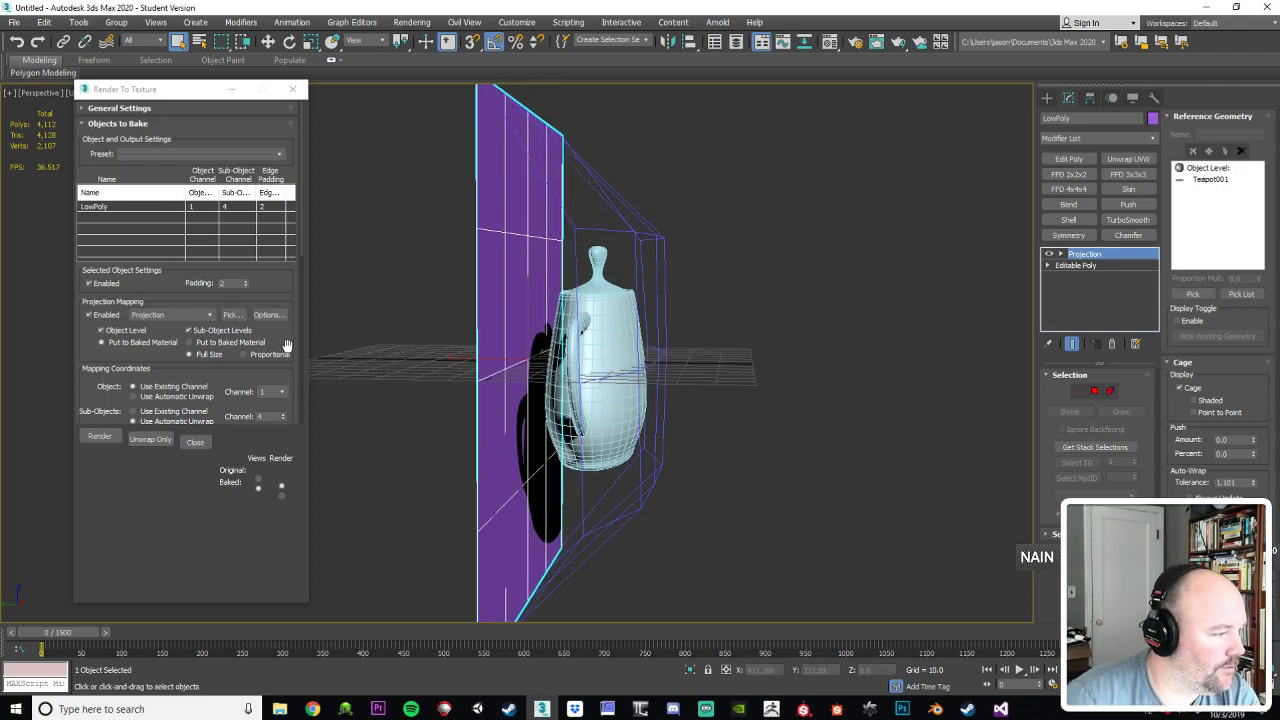
pyautogui.scroll(-2, 287, 345)
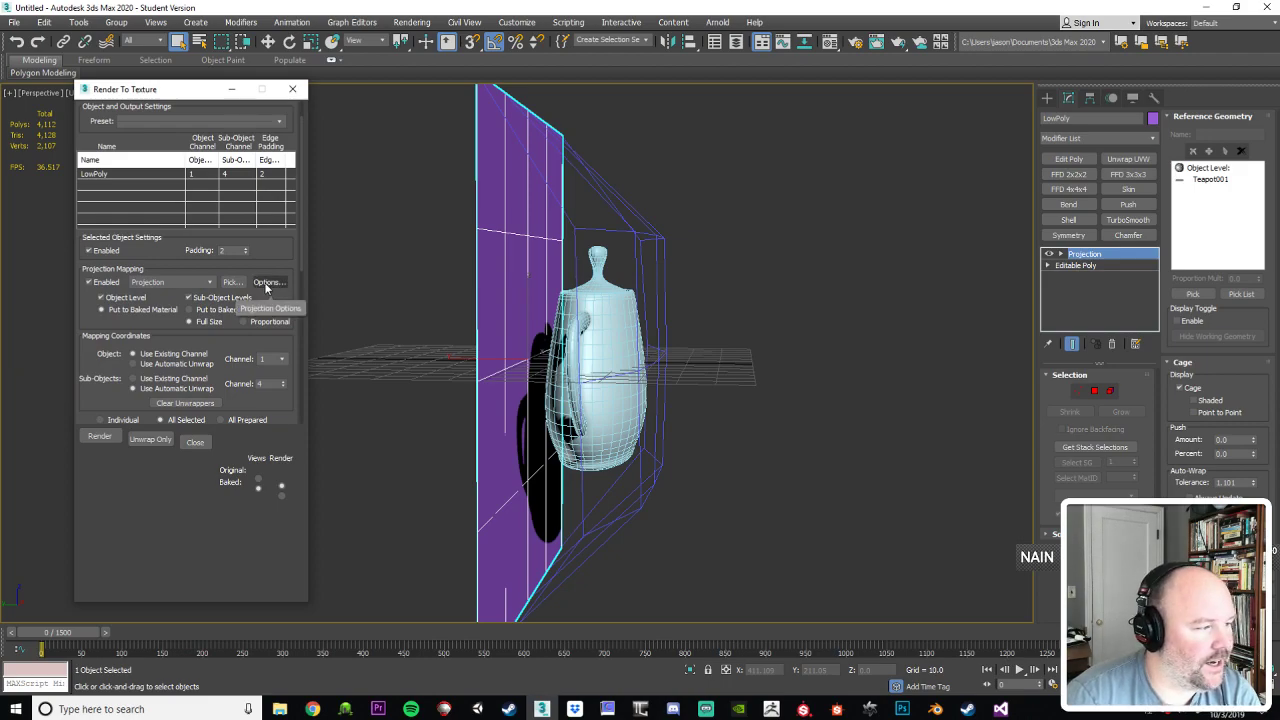
# Step: Set the projection height map range to Min Height 0 and Max Height 30
pyautogui.click(267, 283)
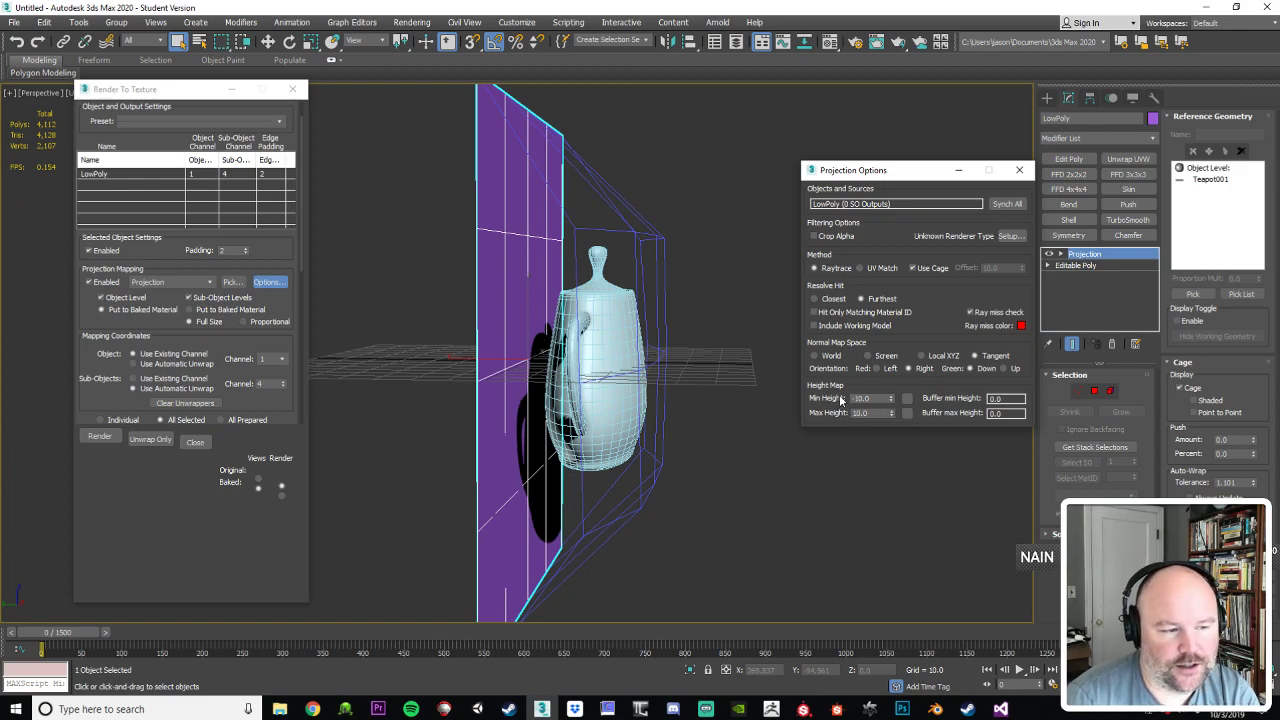
pyautogui.click(860, 398)
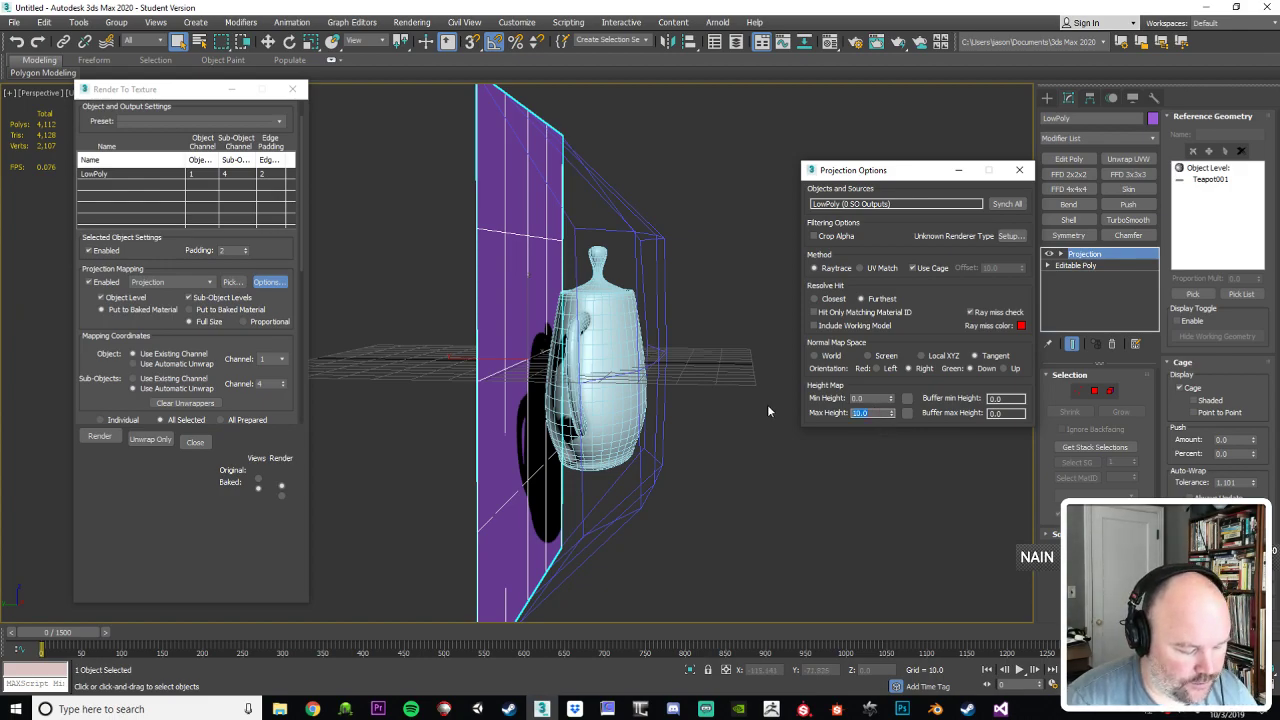
pyautogui.write('30')
pyautogui.press('Return')
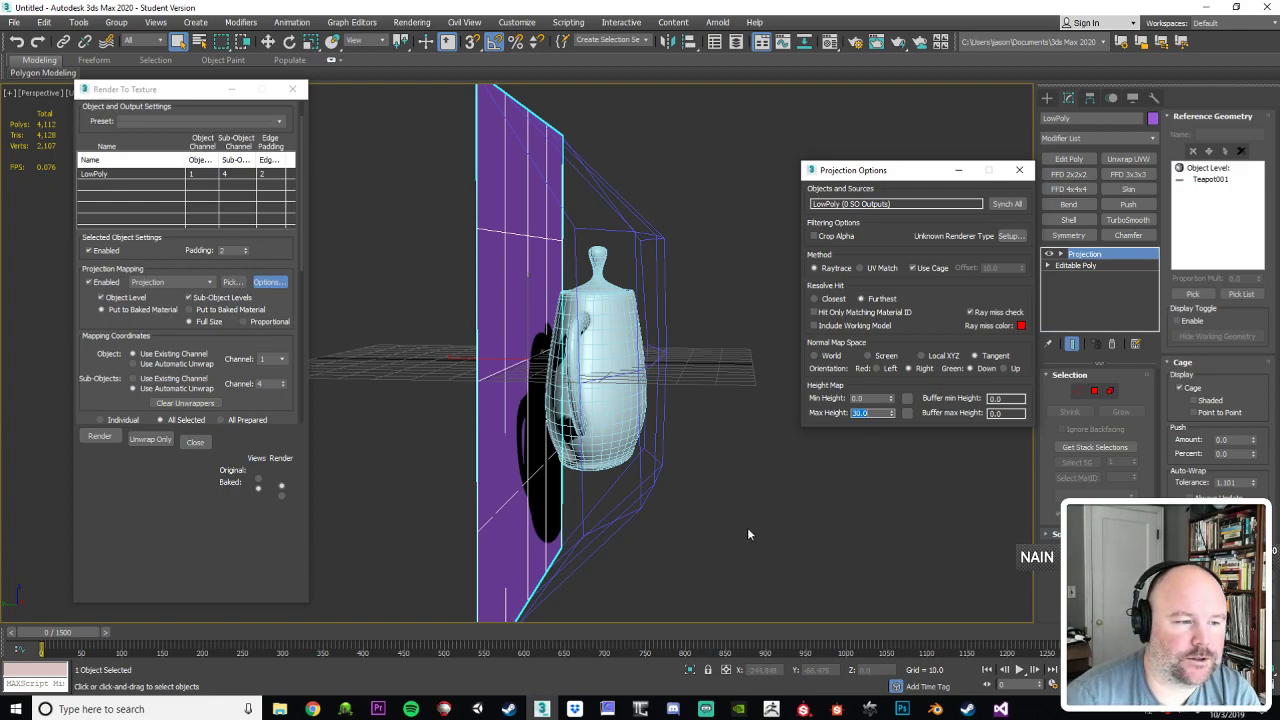
pyautogui.click(1019, 170)
pyautogui.moveTo(272, 250); pyautogui.dragTo(270, 188)
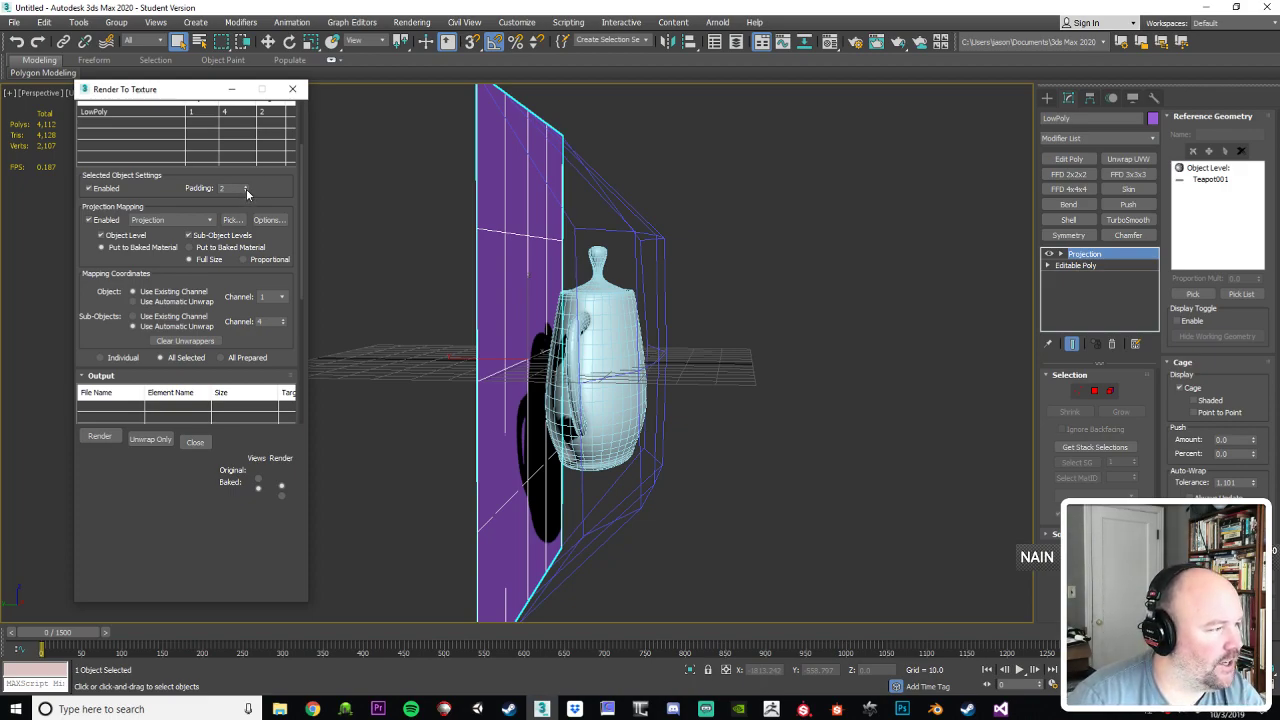
# Step: Reset the bake Padding to 0
pyautogui.rightClick(246, 189)
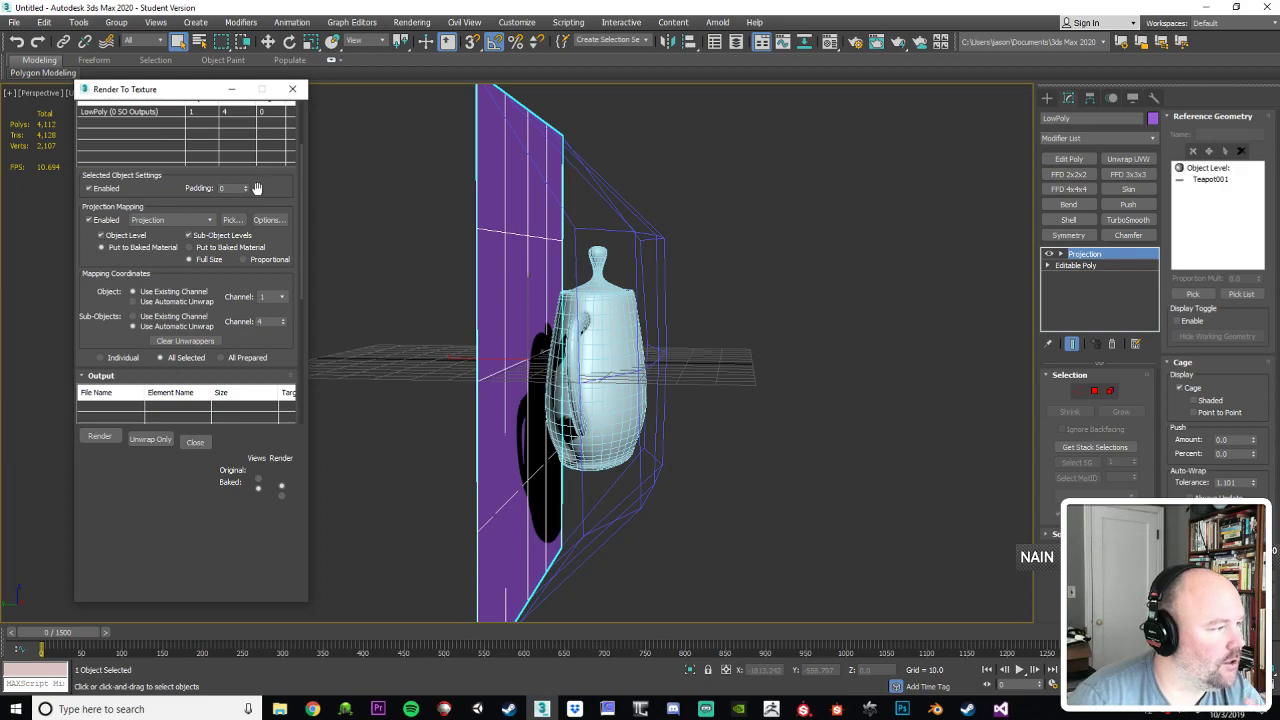
pyautogui.moveTo(266, 187); pyautogui.dragTo(271, 155)
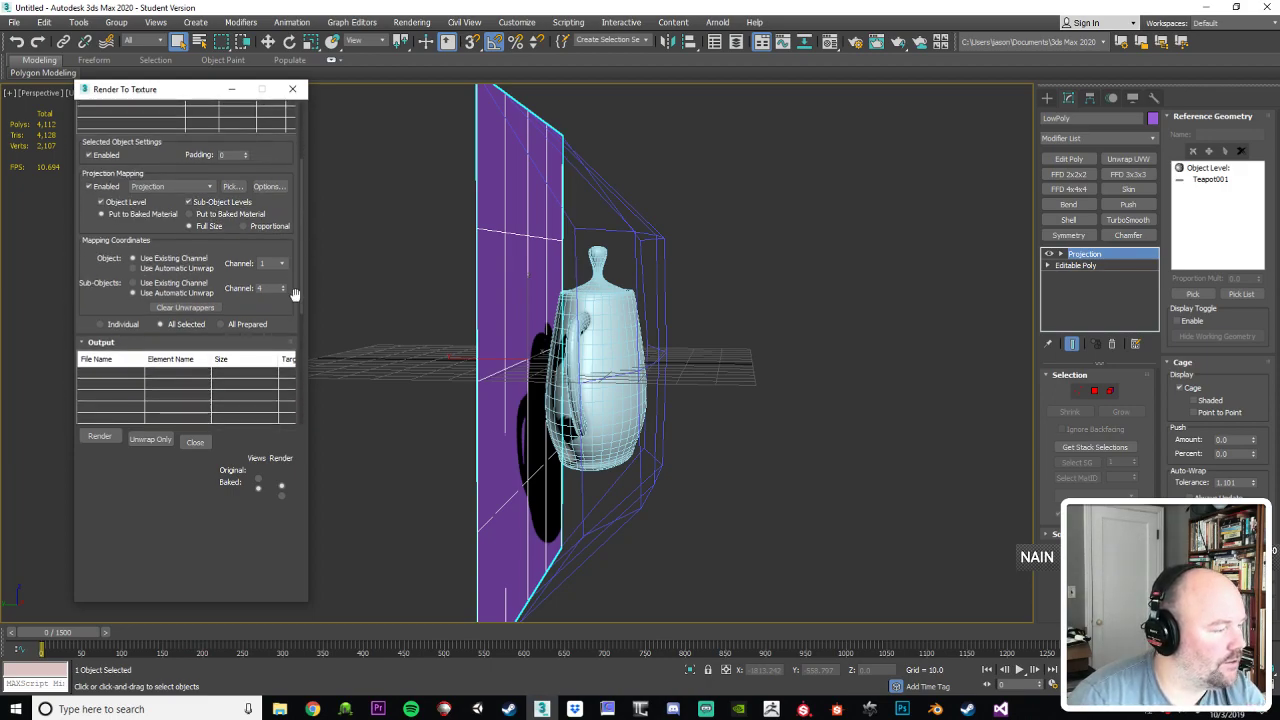
pyautogui.moveTo(283, 304); pyautogui.dragTo(282, 300)
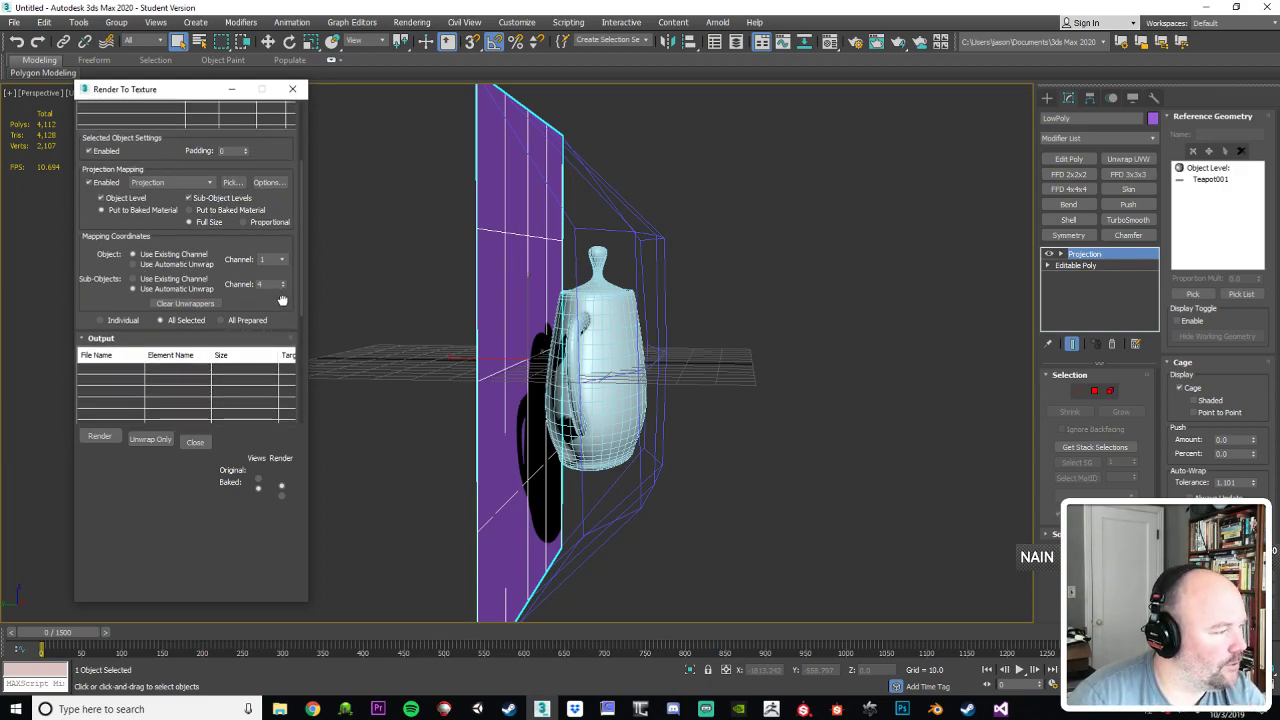
pyautogui.moveTo(283, 300); pyautogui.dragTo(306, 168)
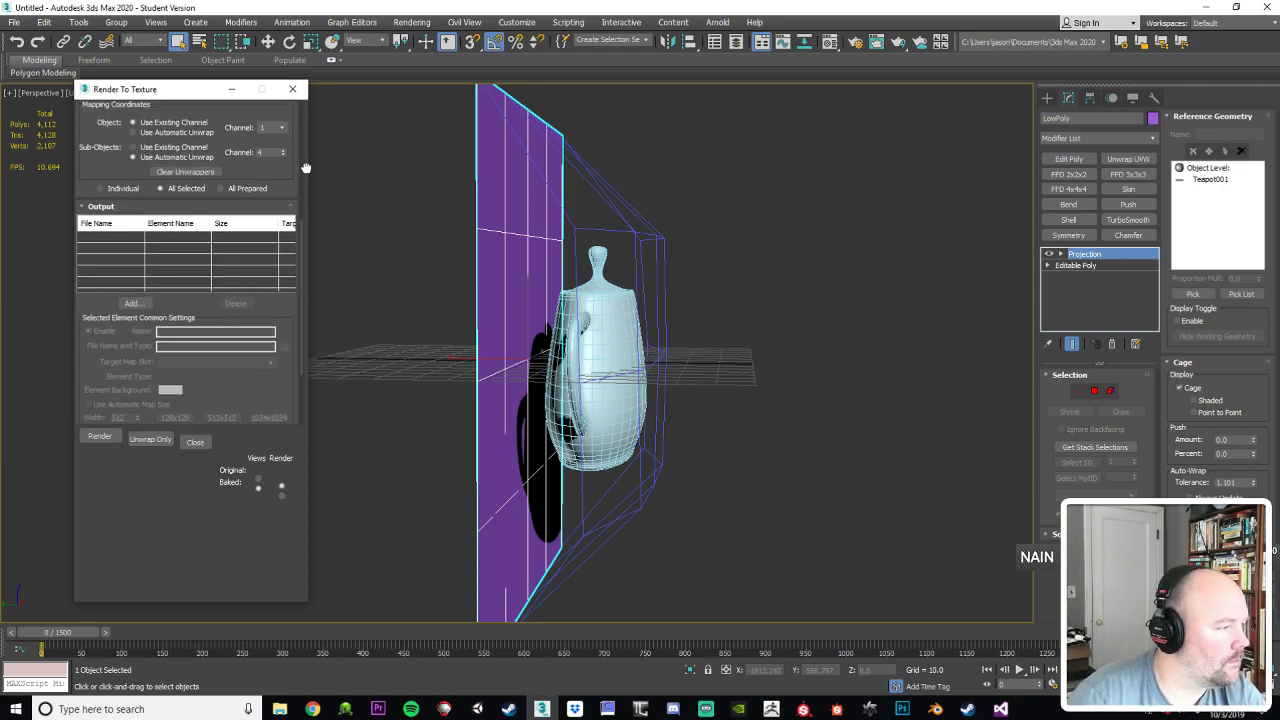
# Step: Add a 512x512 HeightMap bake element for LowPoly
pyautogui.click(133, 302)
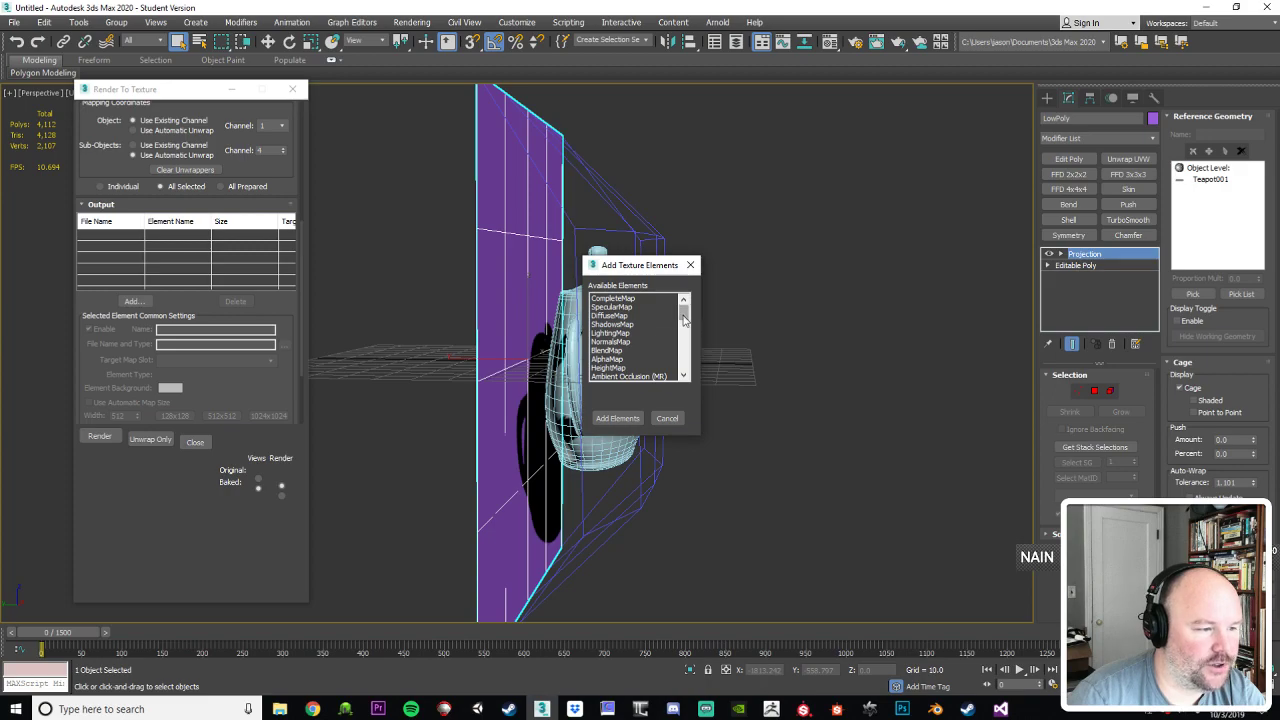
pyautogui.moveTo(684, 318); pyautogui.dragTo(684, 322)
pyautogui.click(608, 333)
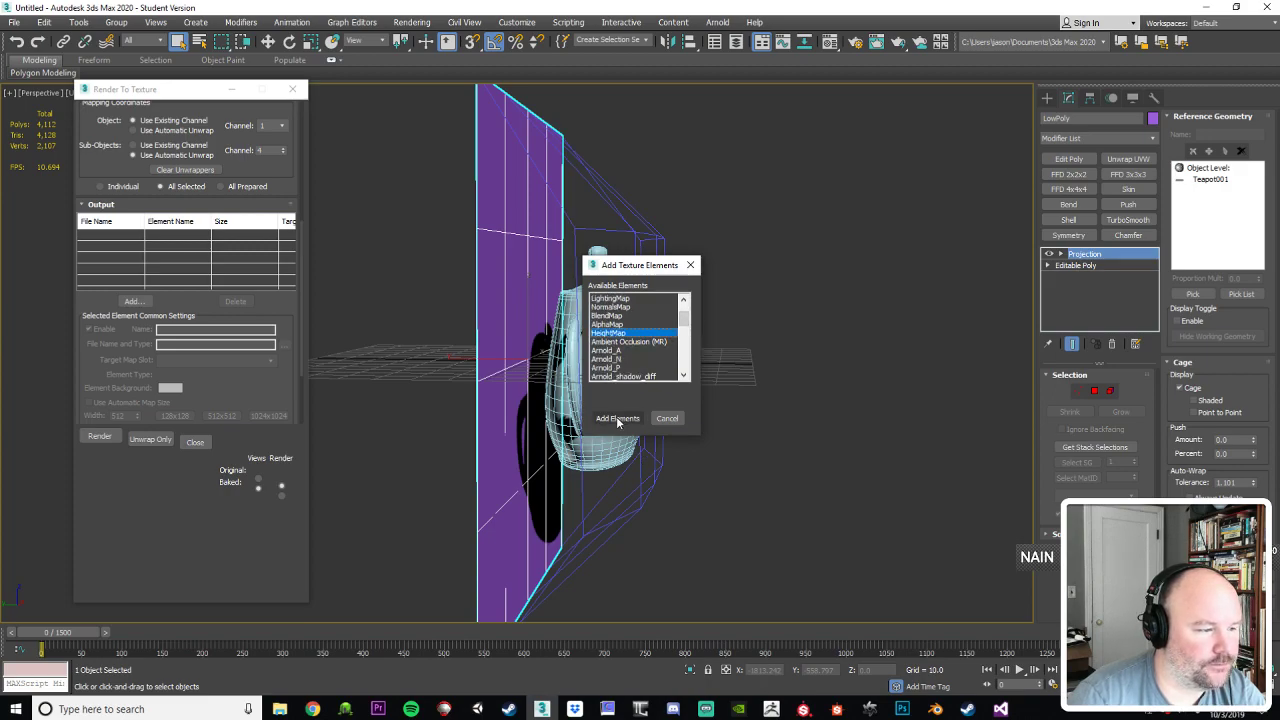
pyautogui.click(618, 418)
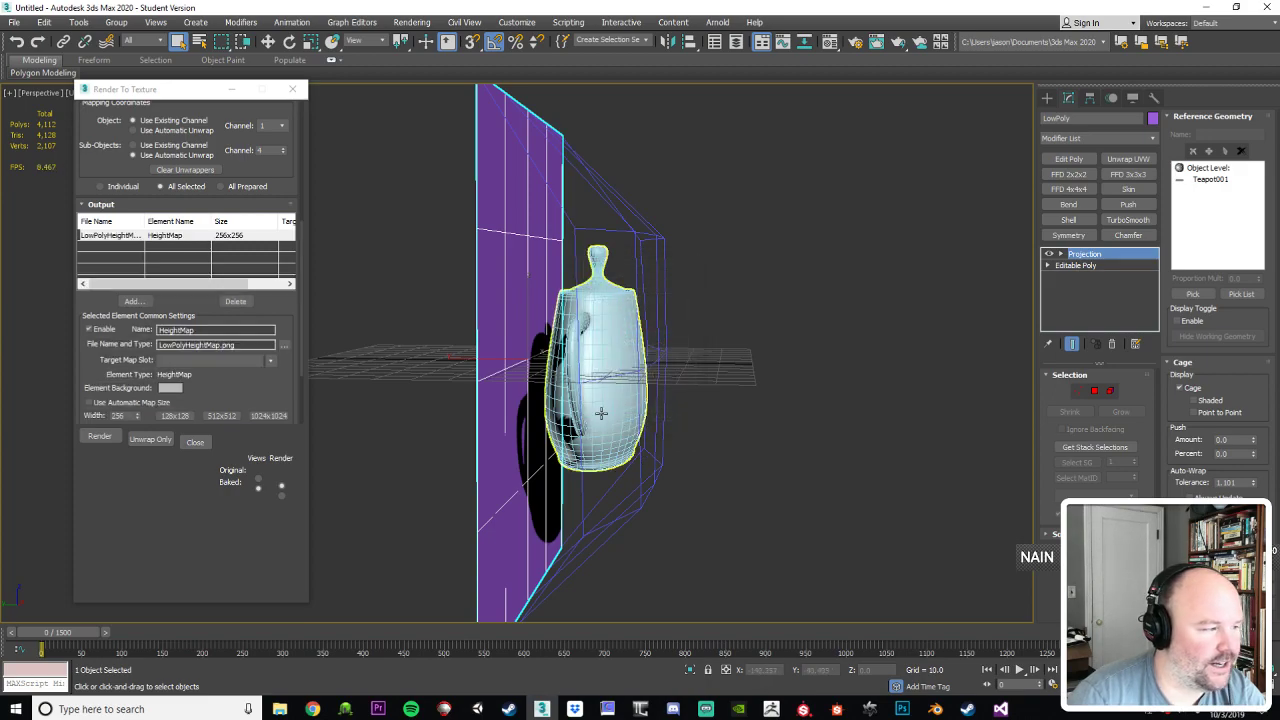
pyautogui.click(285, 346)
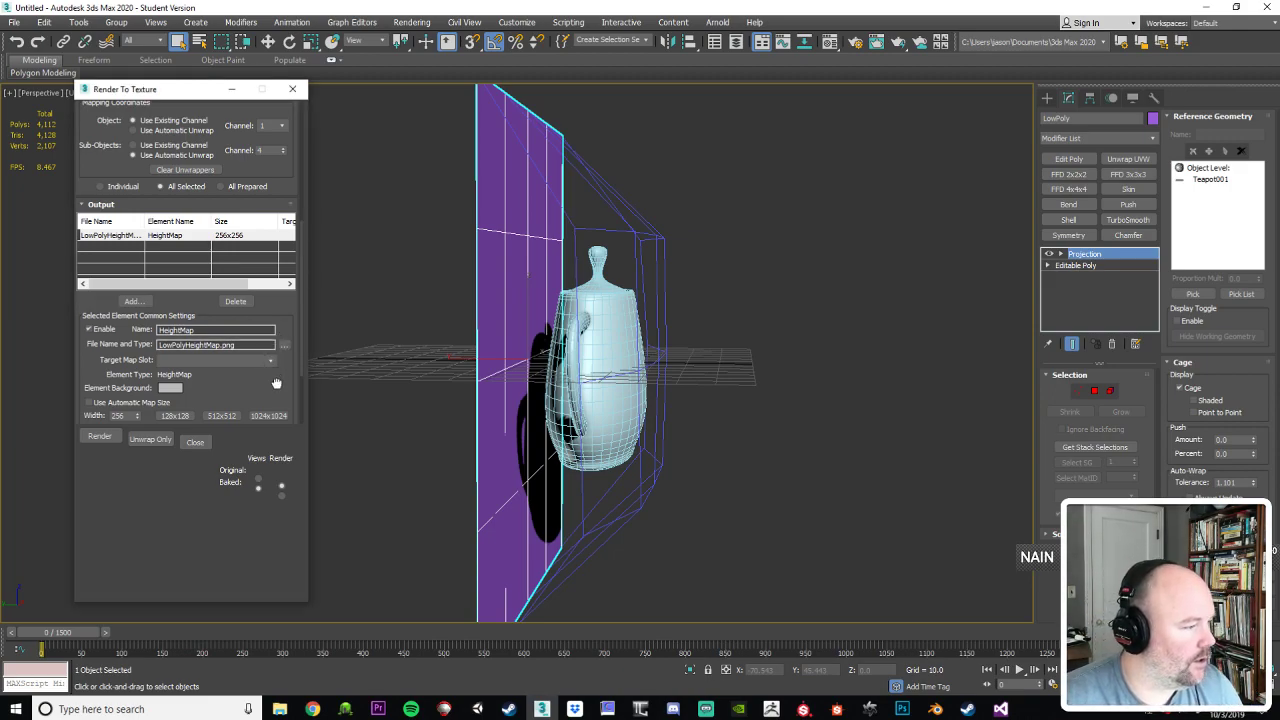
pyautogui.scroll(-1, 279, 380)
pyautogui.scroll(-1, 283, 345)
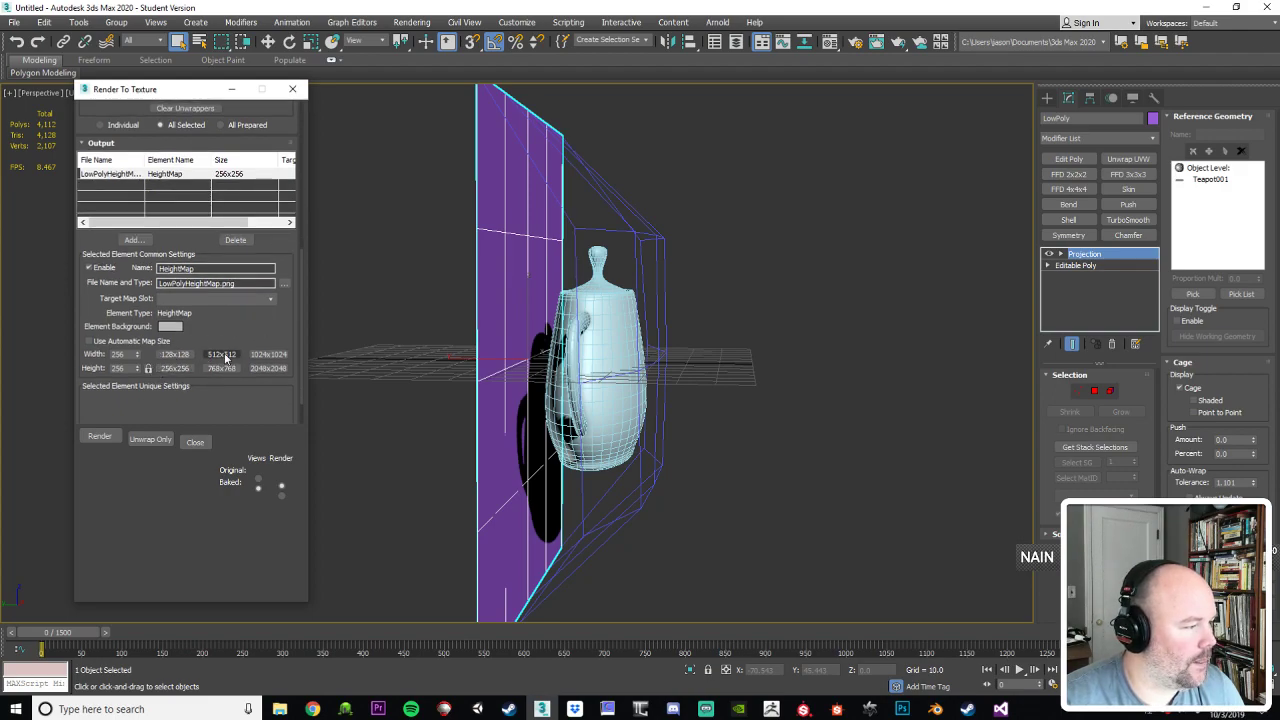
pyautogui.click(222, 355)
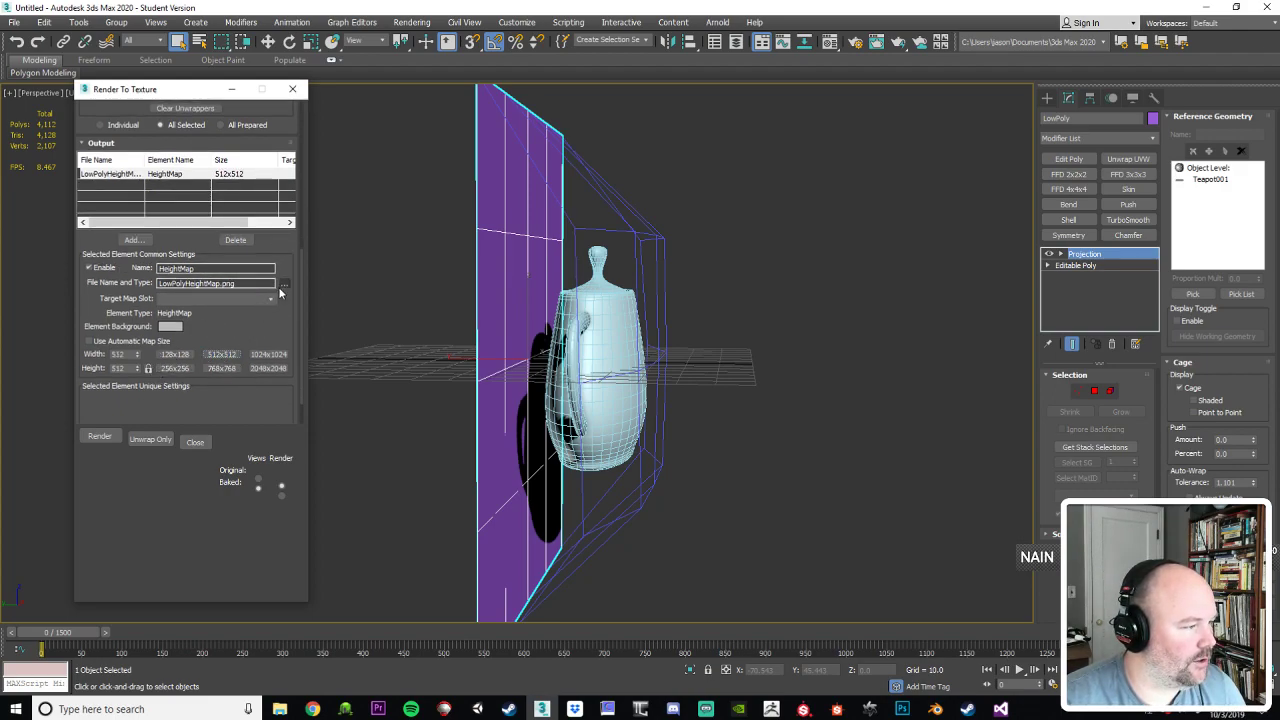
pyautogui.click(284, 286)
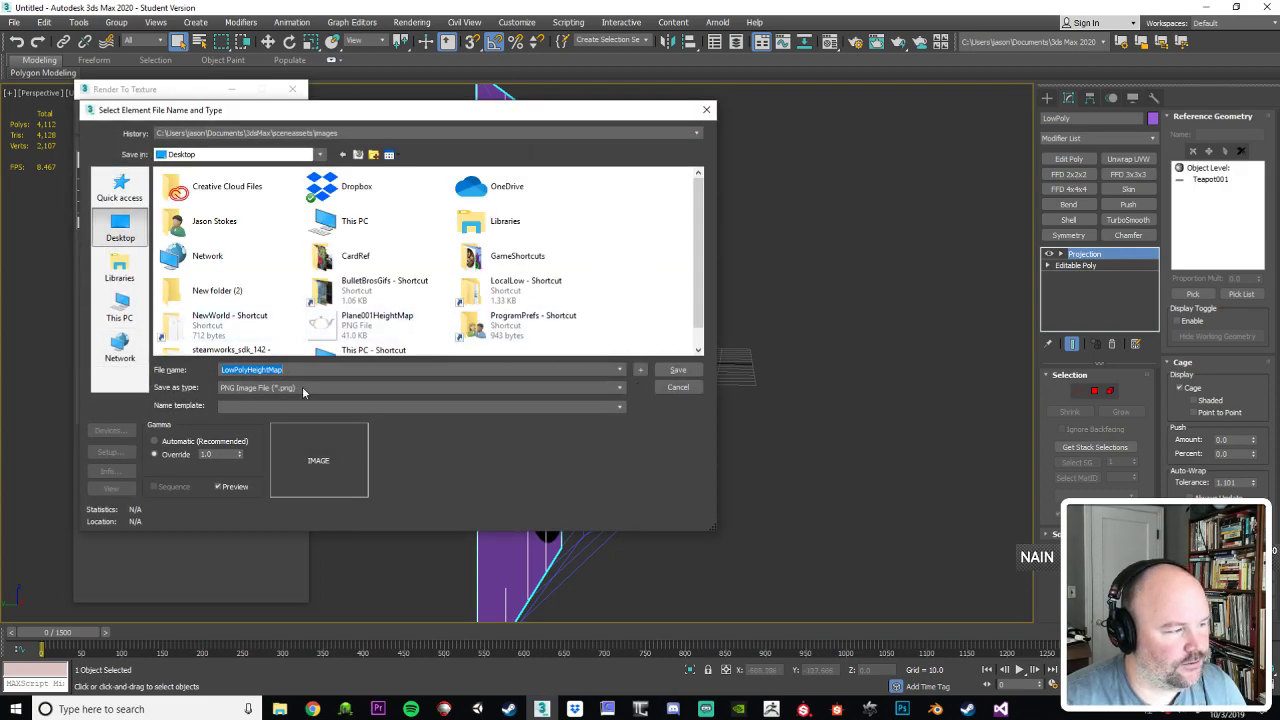
# Step: Save the height map to the Desktop as a 16-bit grayscale PNG
pyautogui.click(698, 370)
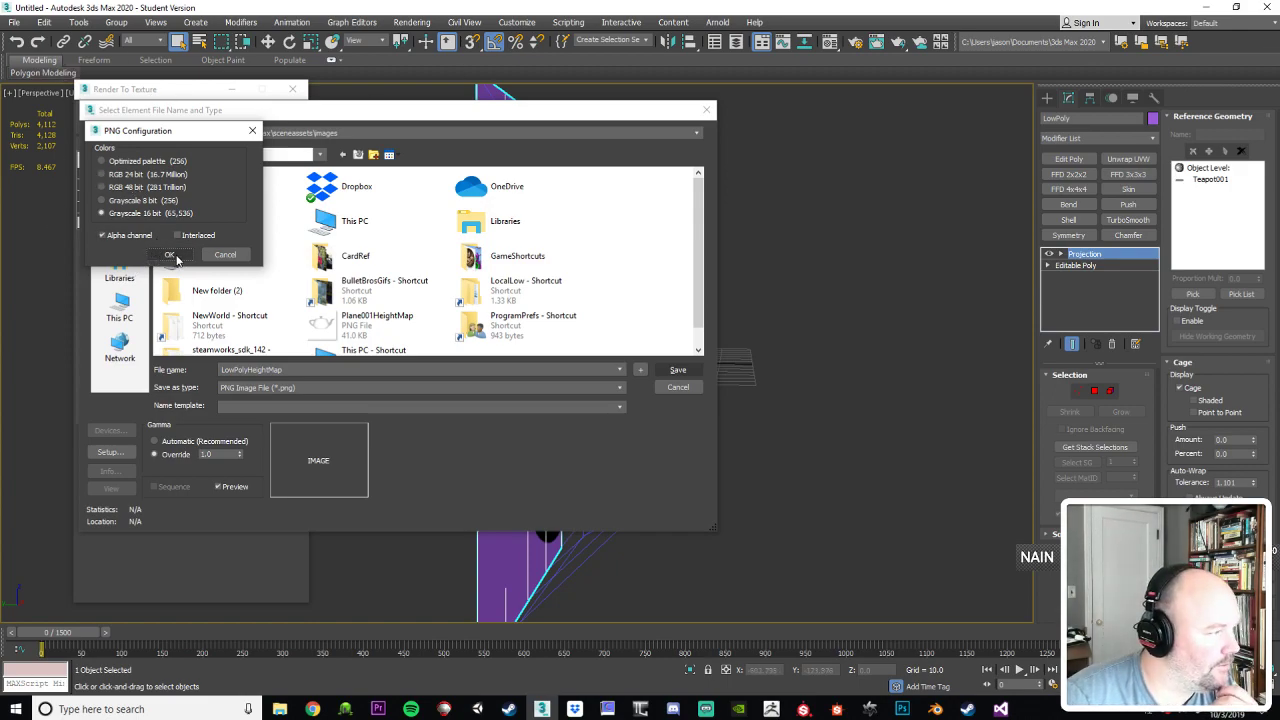
pyautogui.click(174, 256)
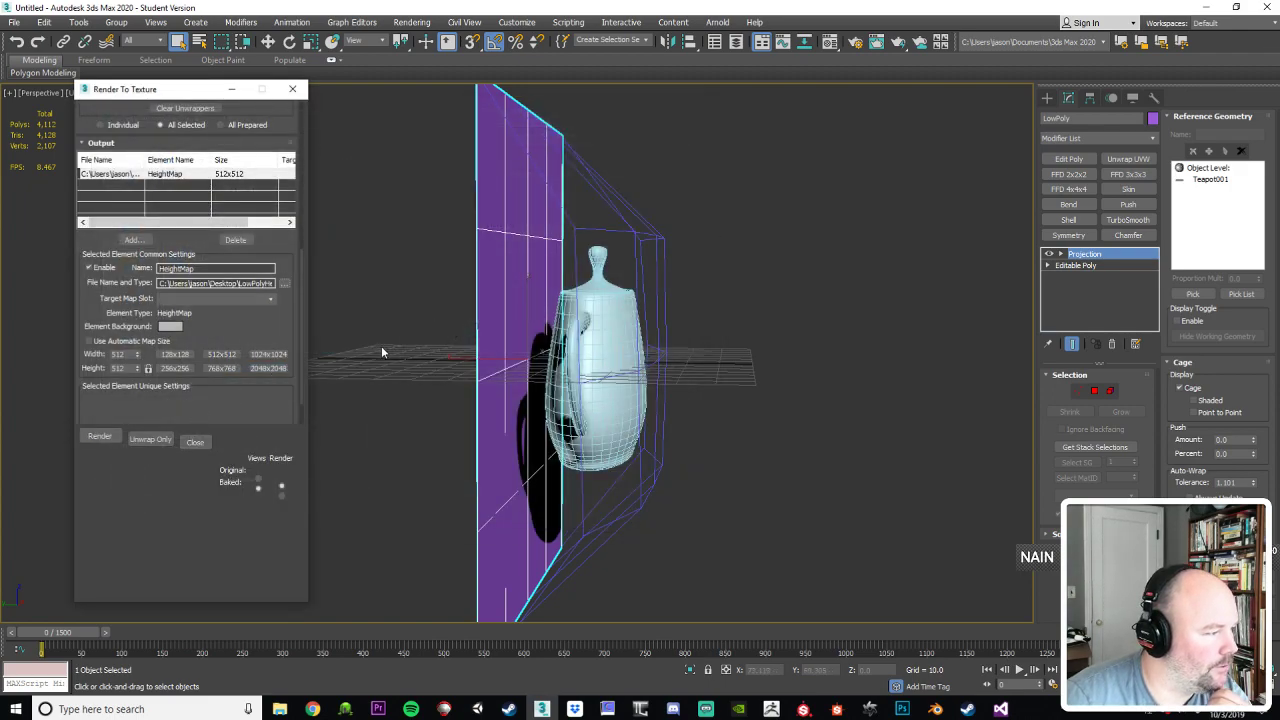
pyautogui.scroll(-2, 287, 327)
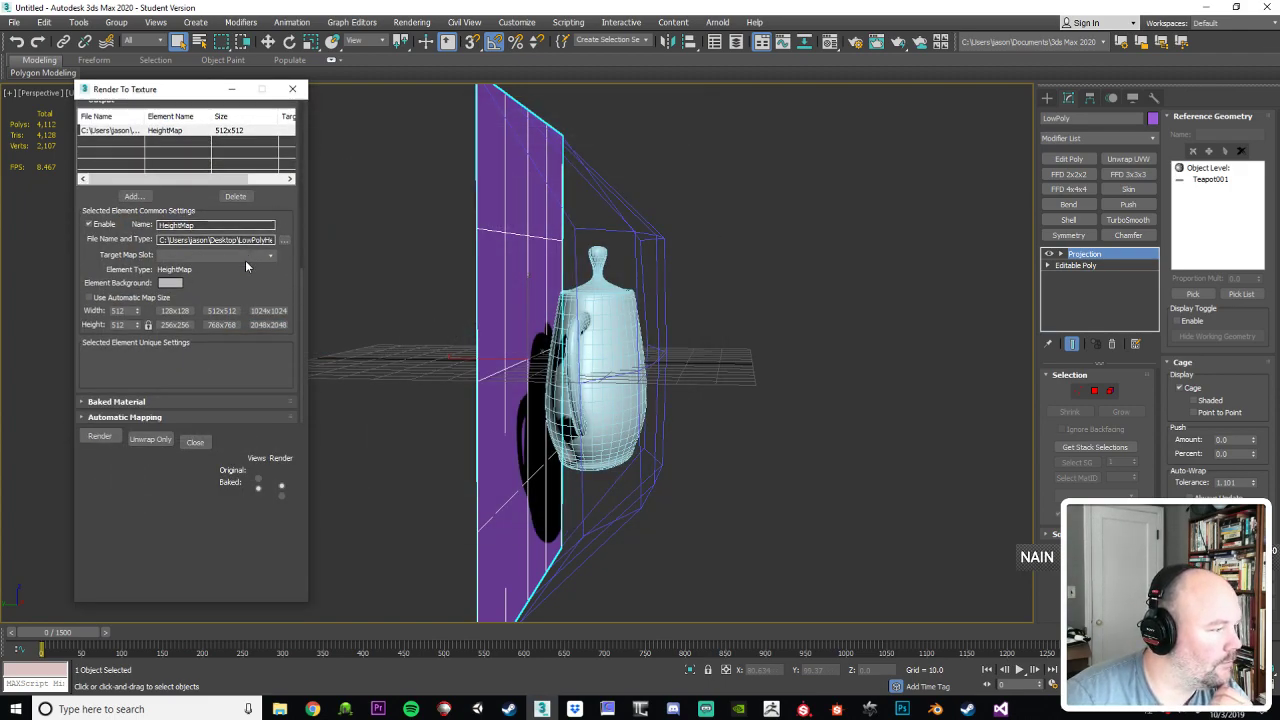
pyautogui.click(114, 437)
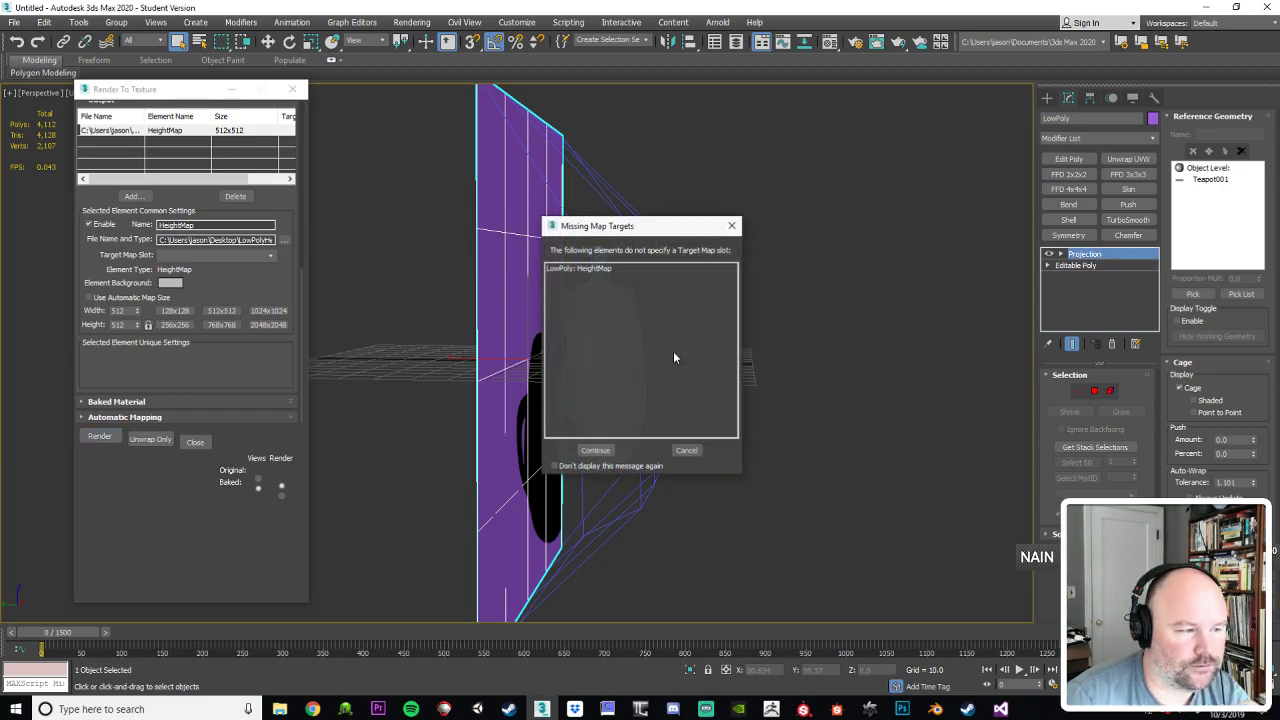
pyautogui.click(595, 450)
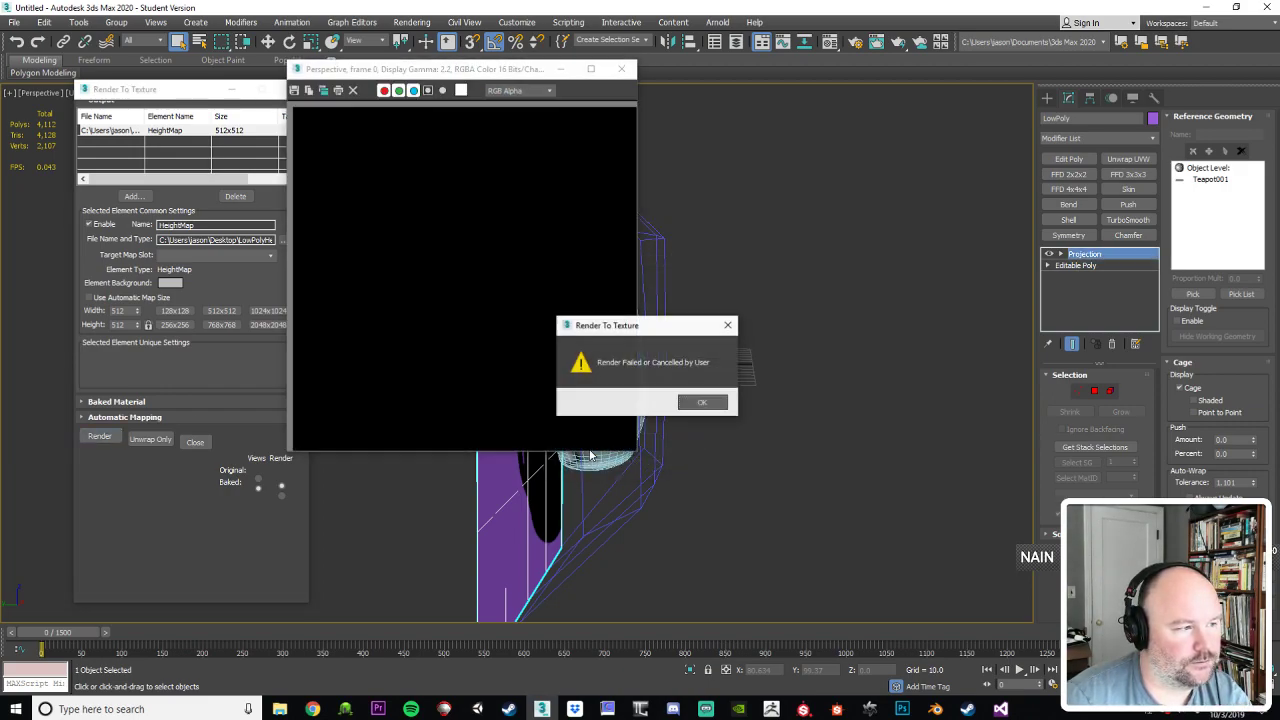
pyautogui.click(714, 404)
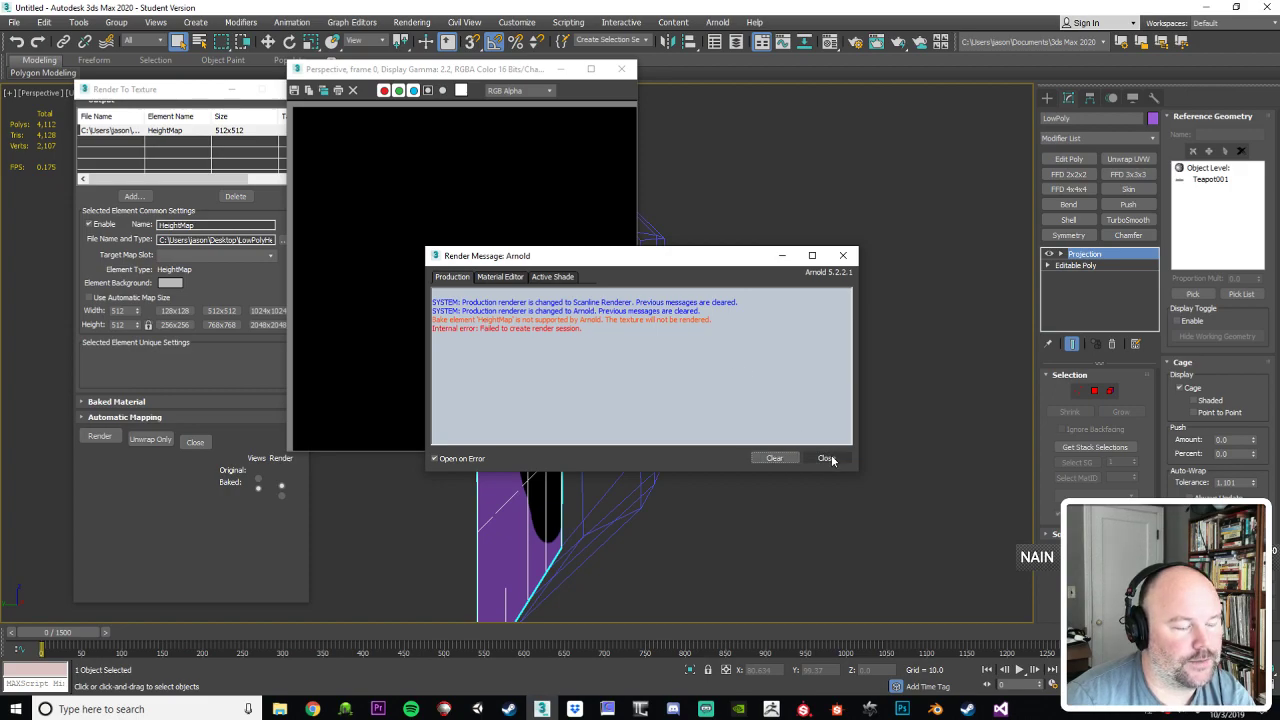
pyautogui.click(826, 458)
# Step: Switch the renderer to Scanline Renderer in Render Setup
pyautogui.click(621, 69)
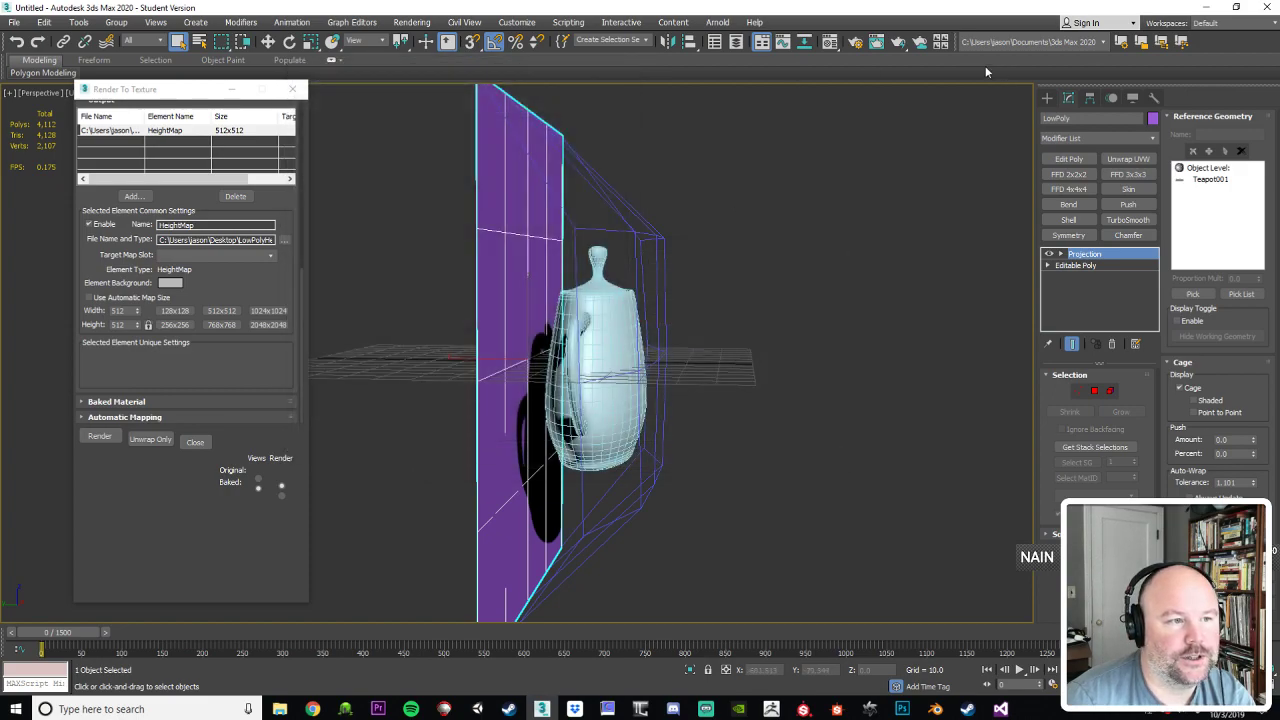
pyautogui.click(857, 43)
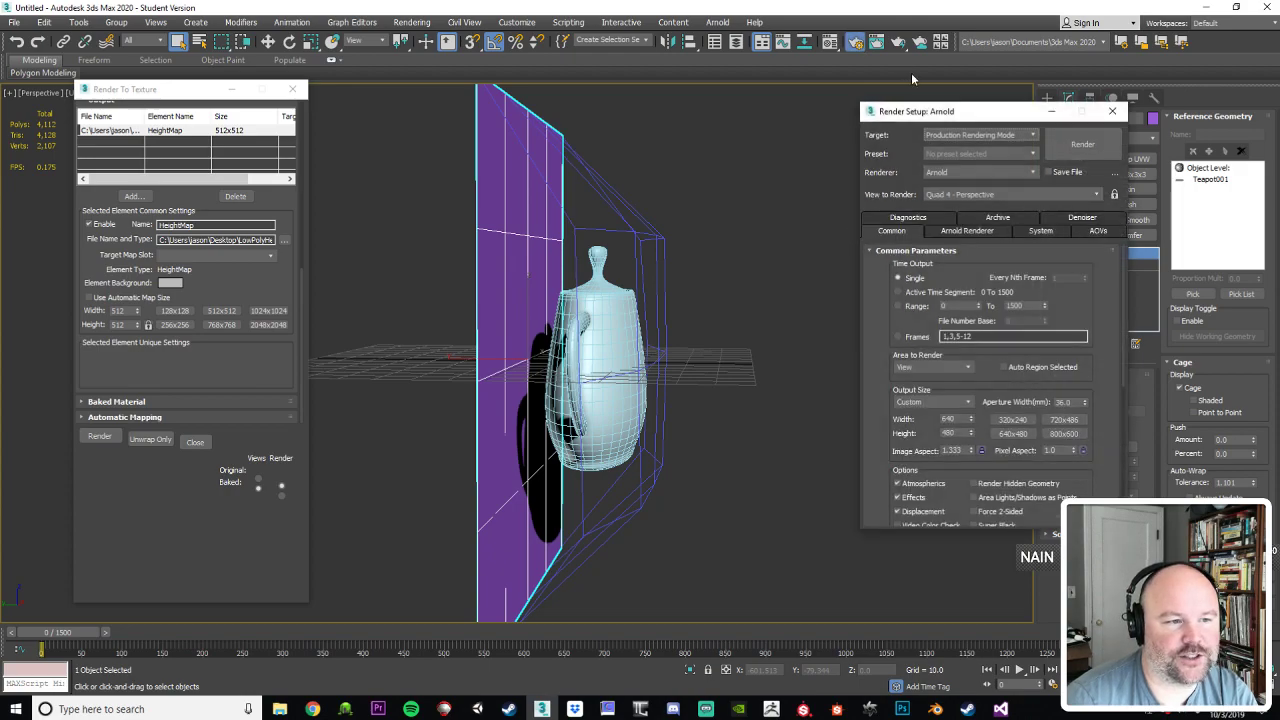
pyautogui.click(1034, 177)
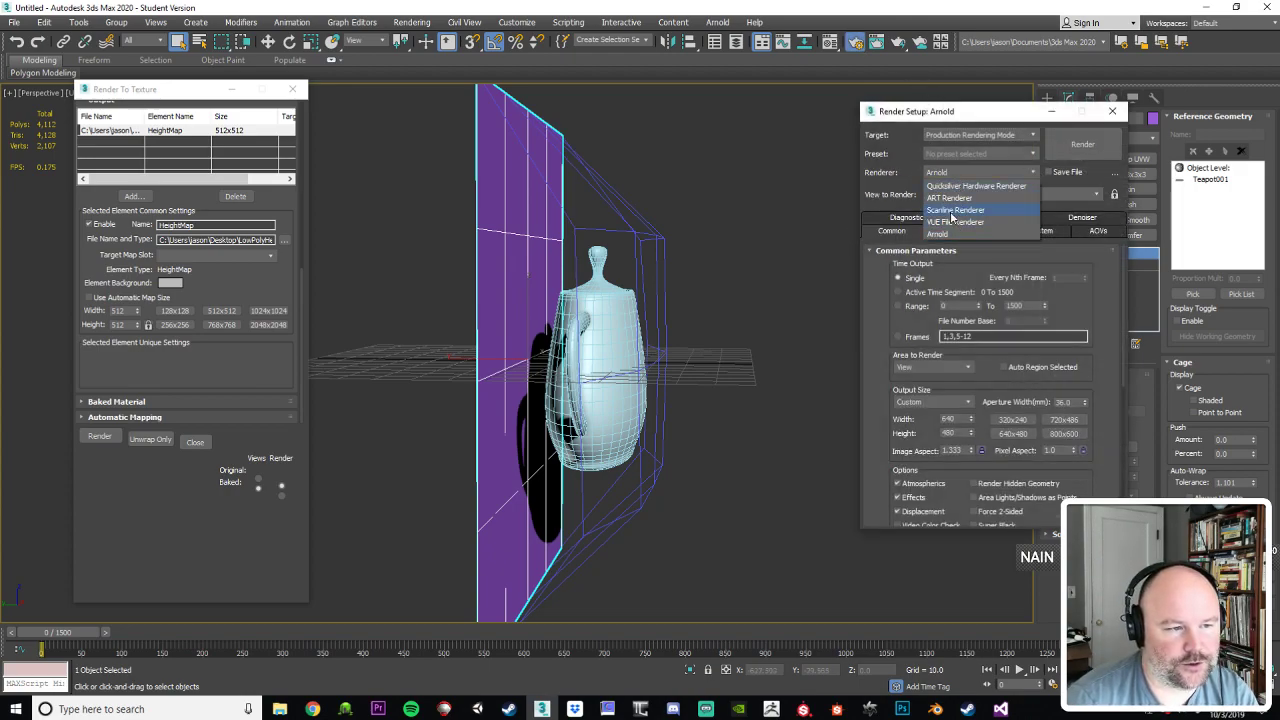
pyautogui.click(953, 211)
pyautogui.moveTo(1004, 117); pyautogui.dragTo(840, 118)
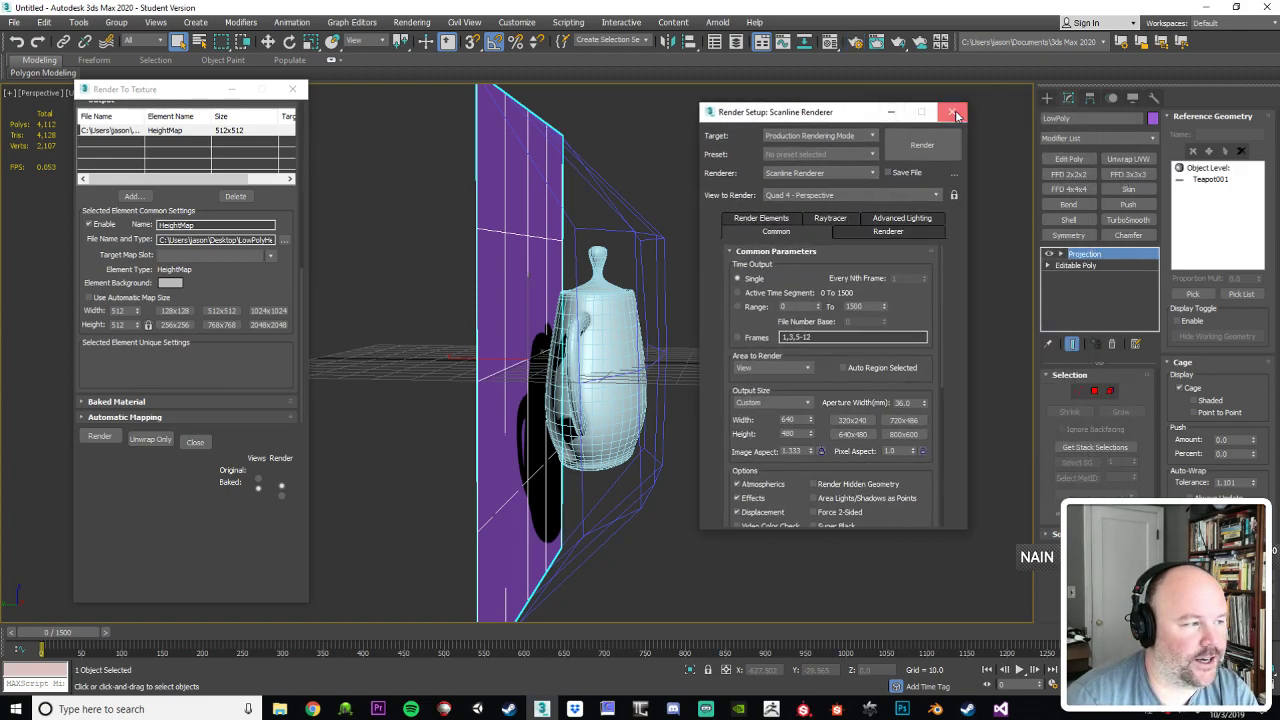
pyautogui.click(955, 115)
pyautogui.moveTo(150, 89); pyautogui.dragTo(139, 81)
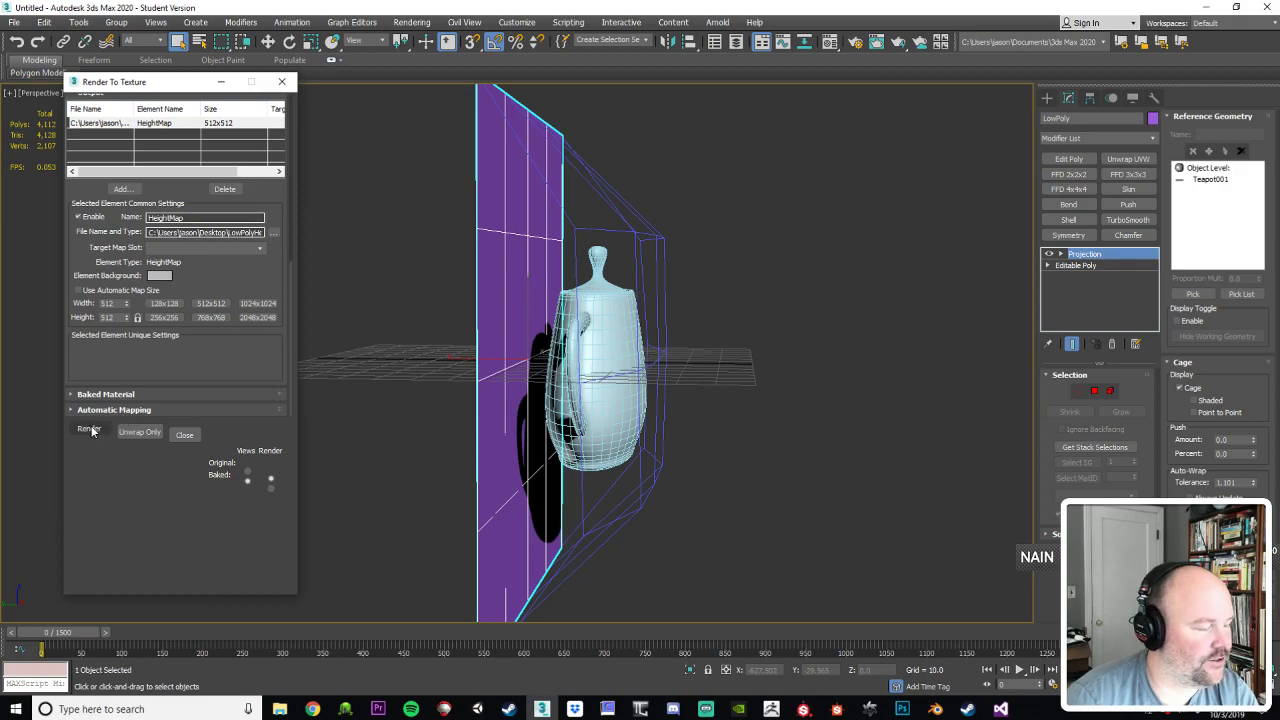
# Step: Bake the teapot height map, continuing past the missing map target warning
pyautogui.click(89, 429)
pyautogui.click(594, 449)
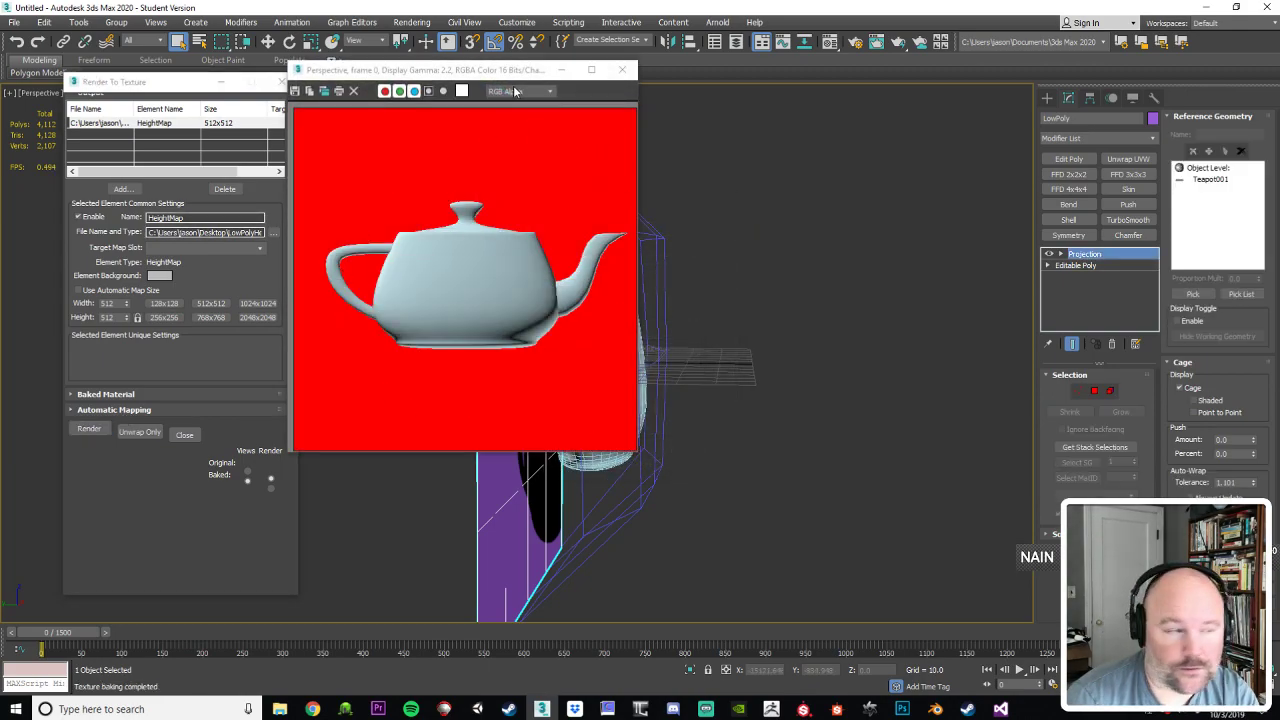
pyautogui.moveTo(501, 71); pyautogui.dragTo(658, 103)
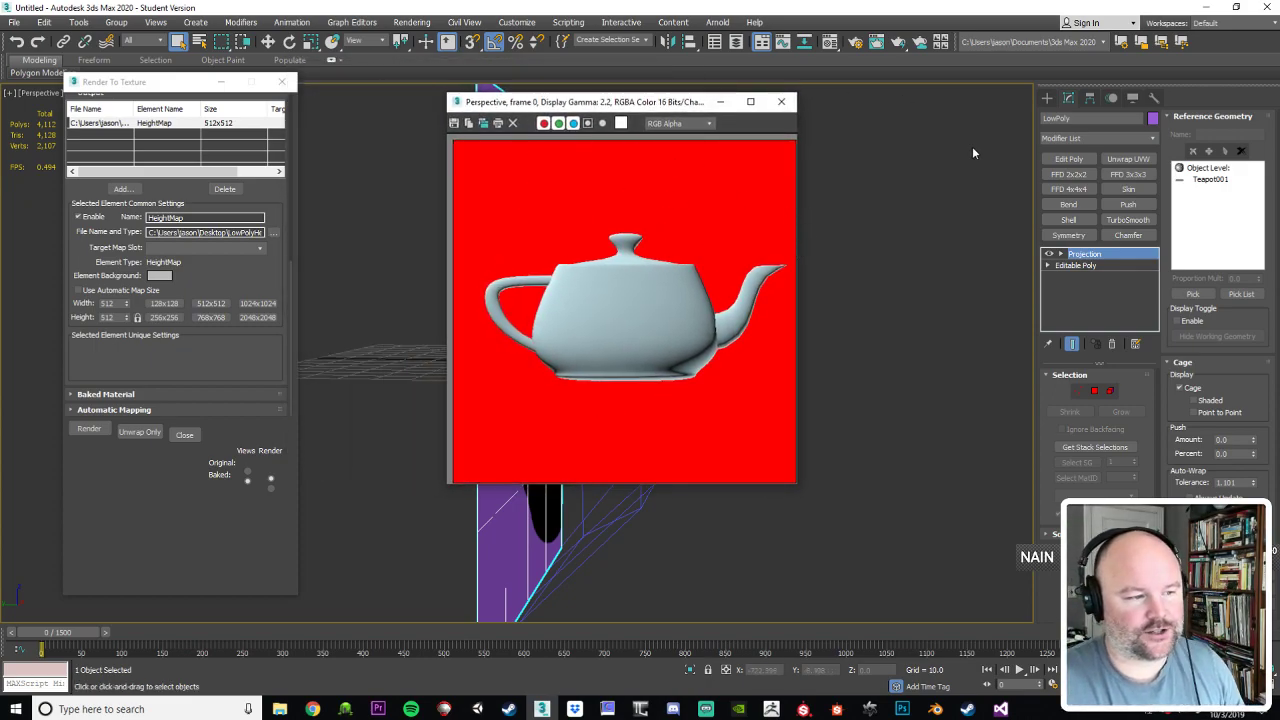
pyautogui.moveTo(655, 103); pyautogui.dragTo(694, 96)
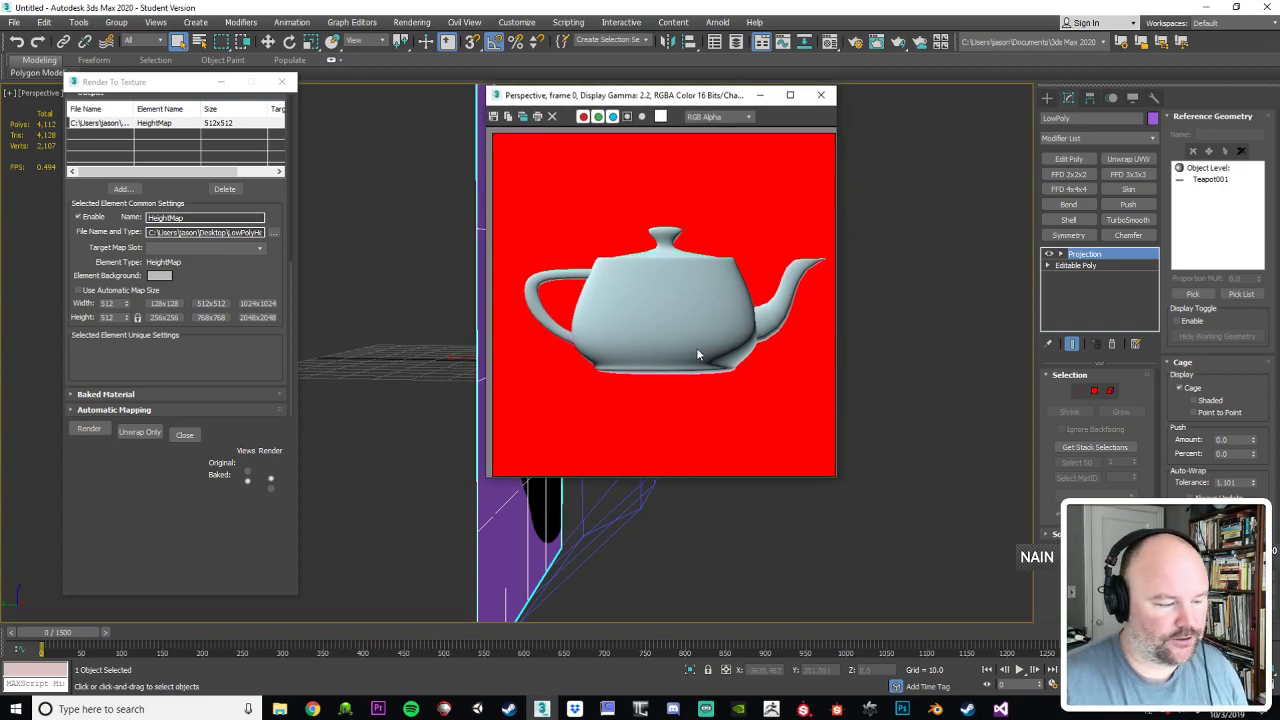
# Step: In Photoshop, close the white and the pink-and-black height map documents
pyautogui.click(902, 709)
pyautogui.click(834, 232)
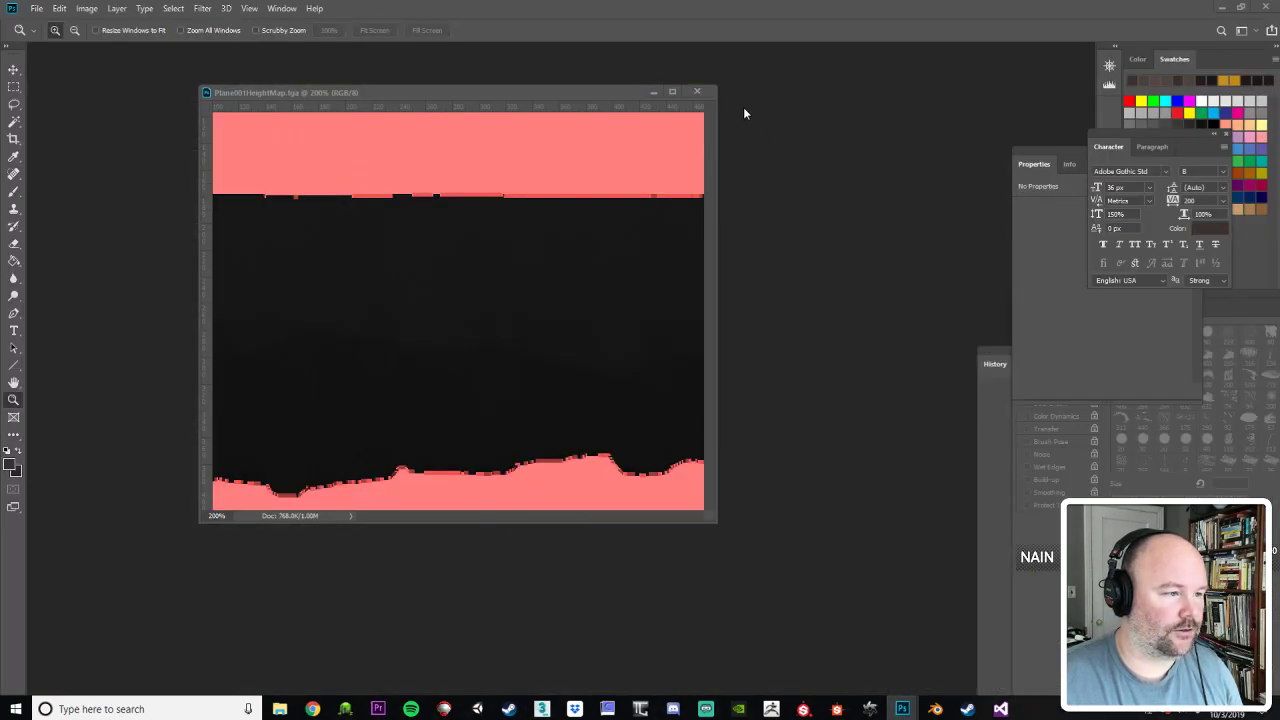
pyautogui.click(697, 92)
# Step: Open LowPolyHeightMap.png from the desktop via File > Open
pyautogui.click(36, 8)
pyautogui.click(48, 34)
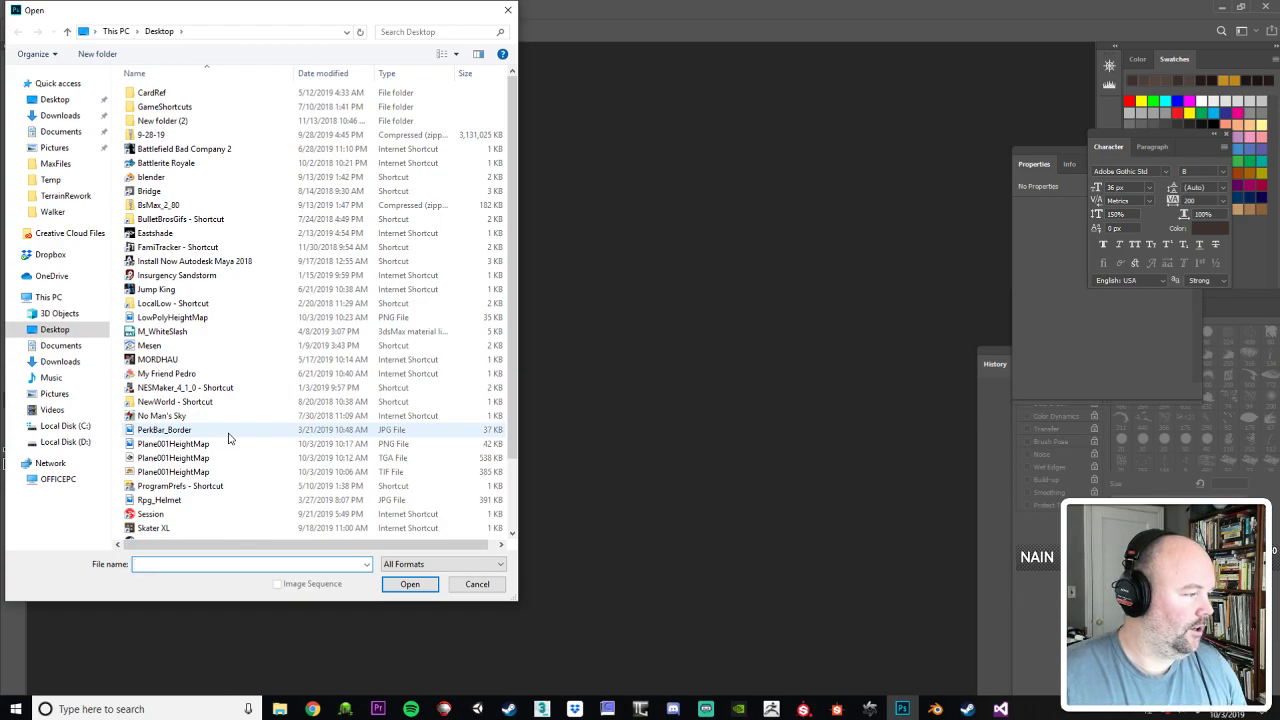
pyautogui.click(197, 460)
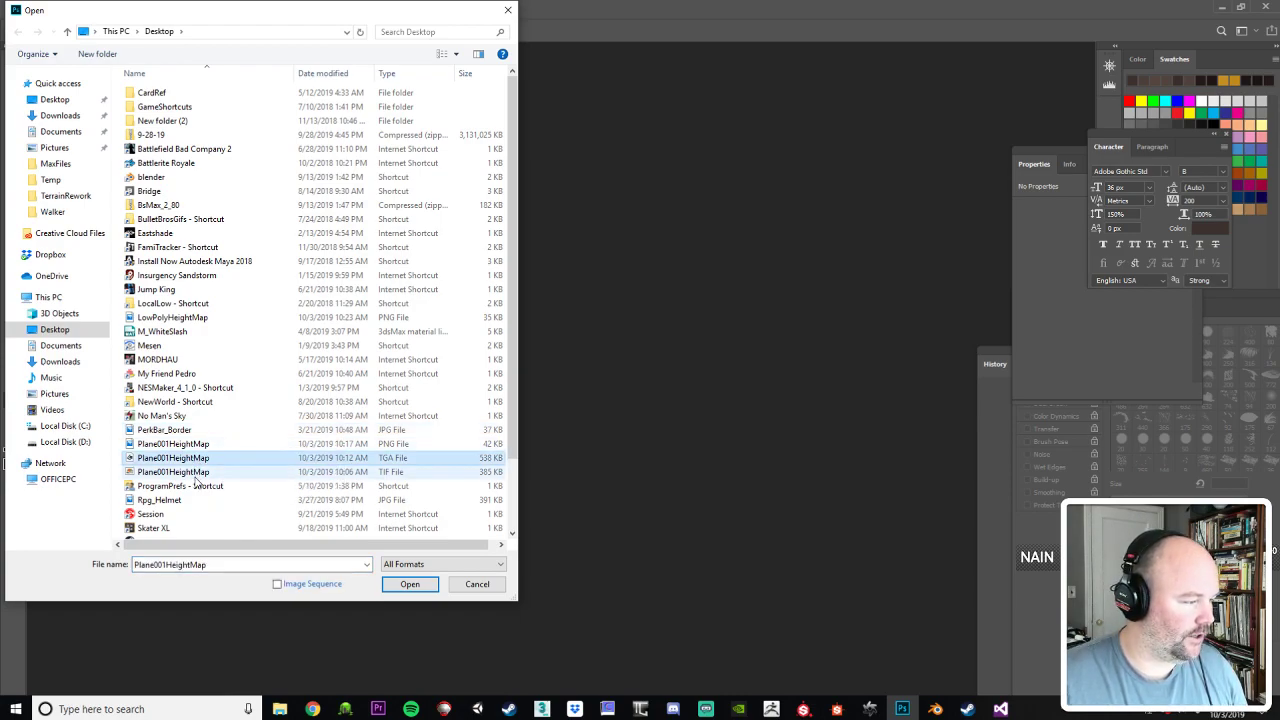
pyautogui.click(193, 473)
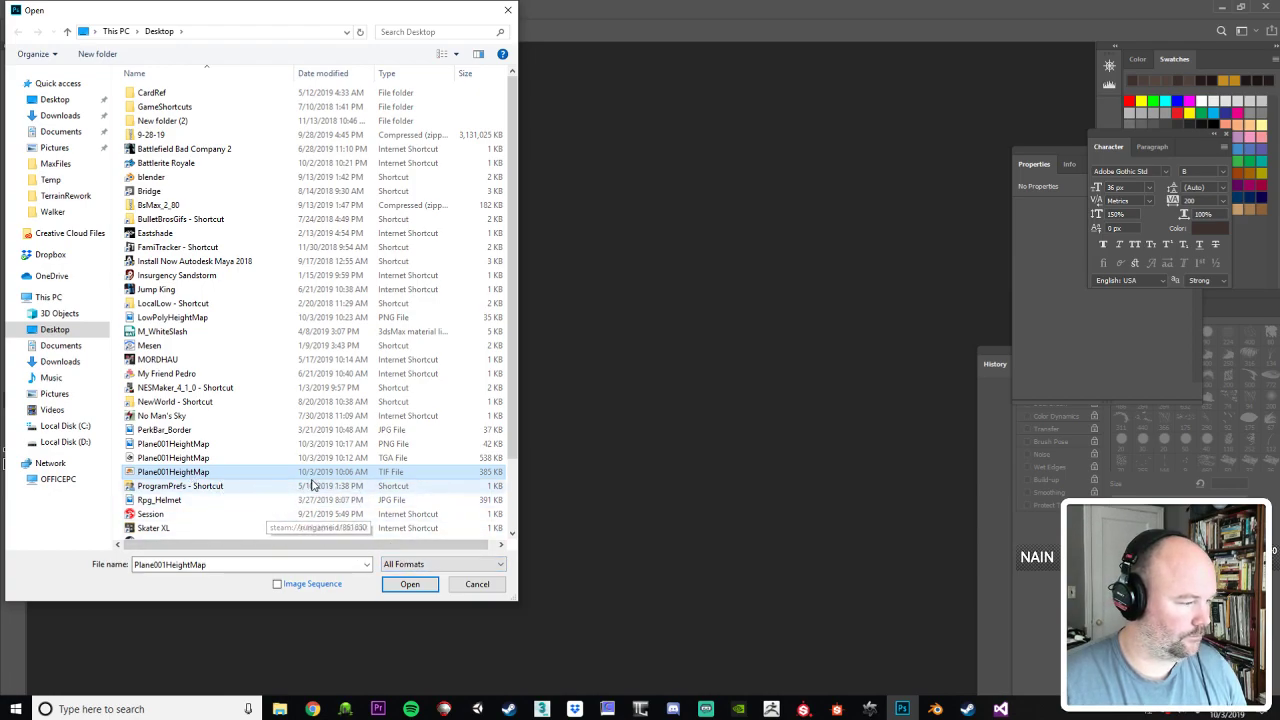
pyautogui.click(390, 446)
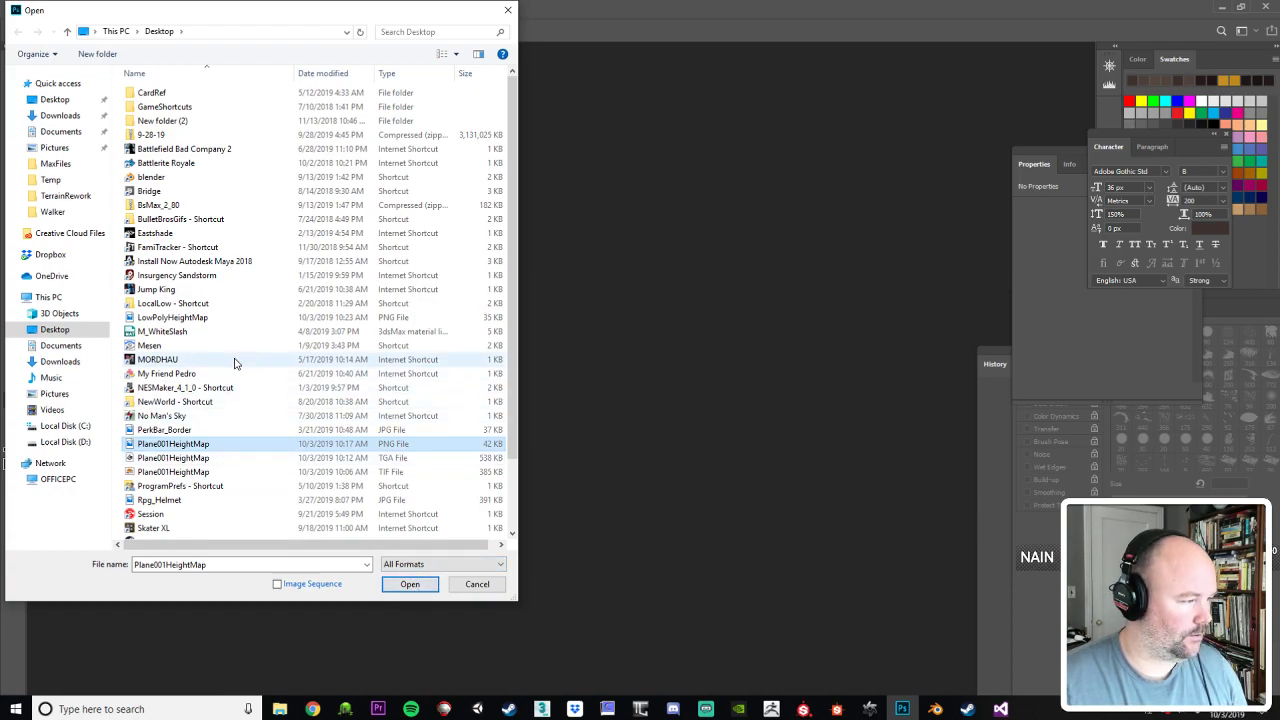
pyautogui.click(193, 319)
pyautogui.click(409, 584)
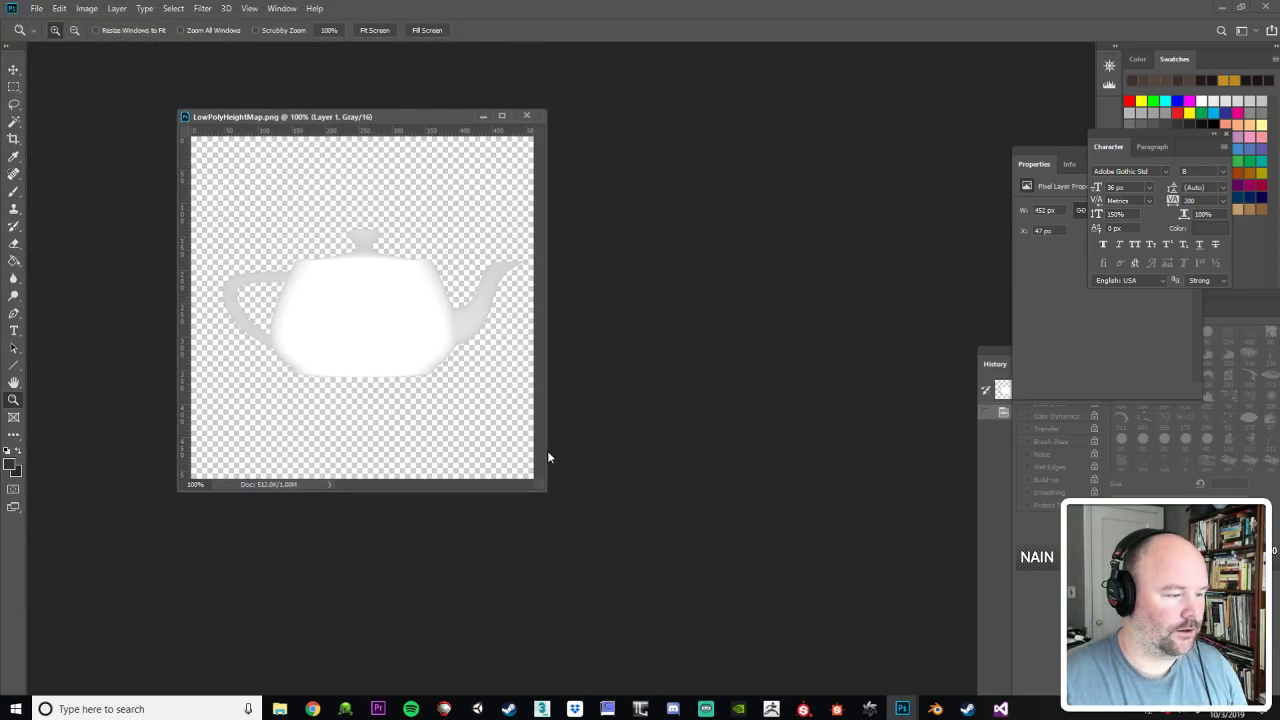
# Step: Zoom into the teapot height map down to pixel level, then back out to 200% around the lid
pyautogui.click(546, 363)
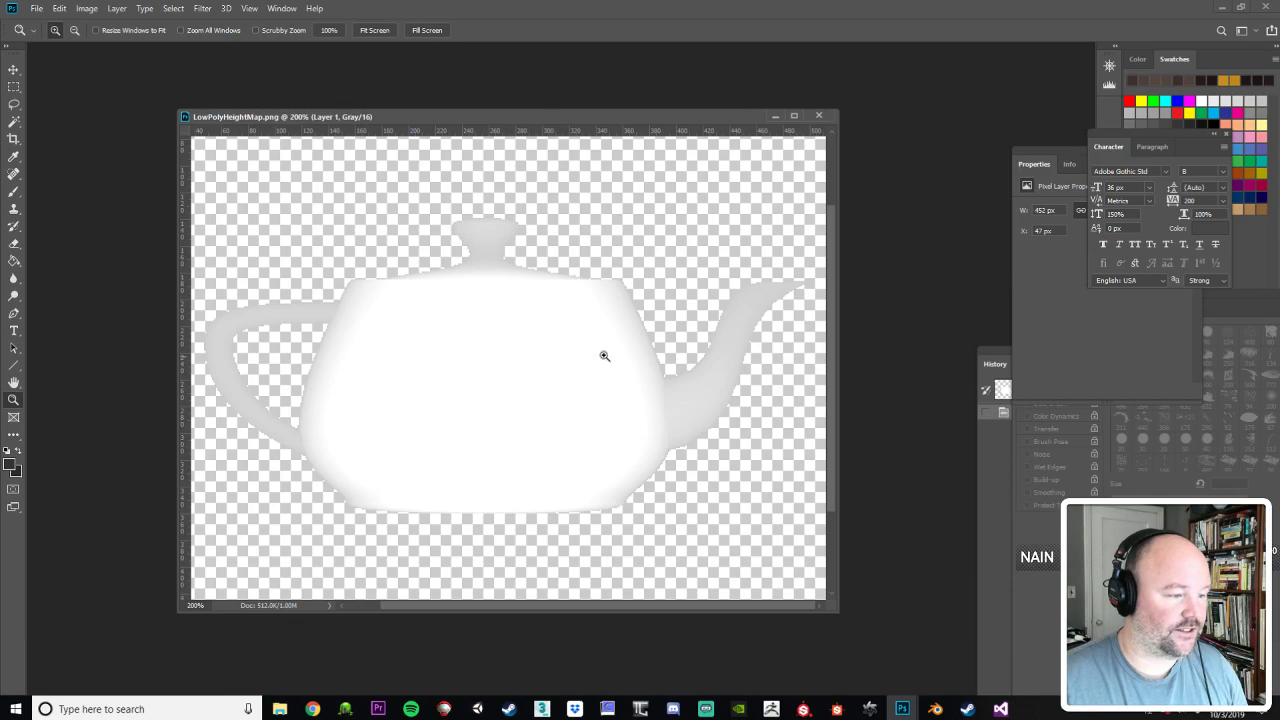
pyautogui.click(638, 352)
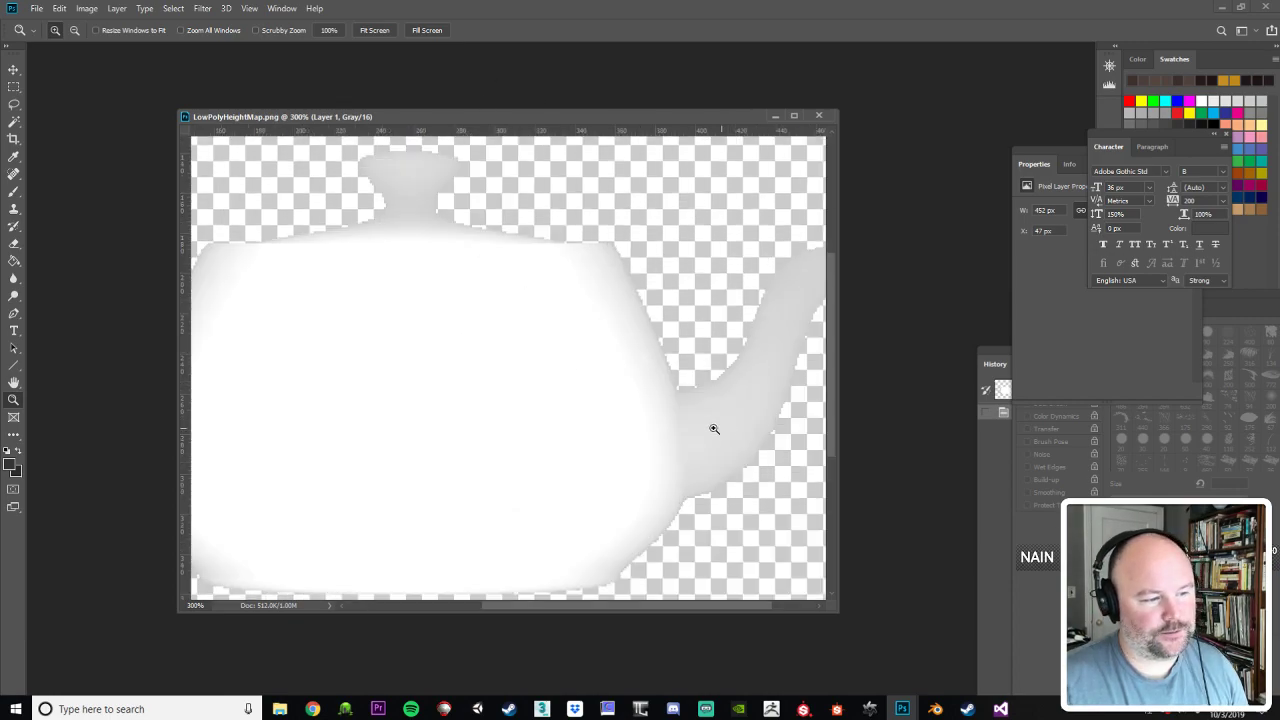
pyautogui.click(585, 401)
pyautogui.click(727, 360)
pyautogui.click(671, 363)
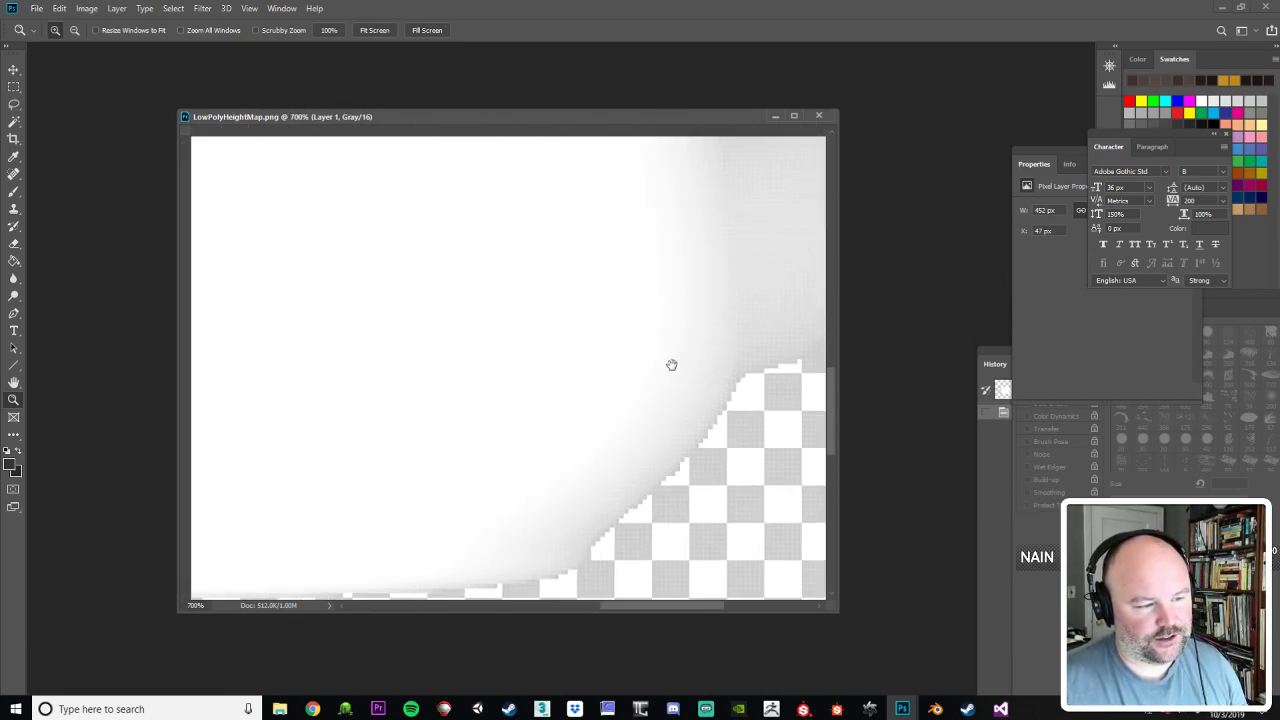
pyautogui.click(634, 297)
pyautogui.click(646, 287)
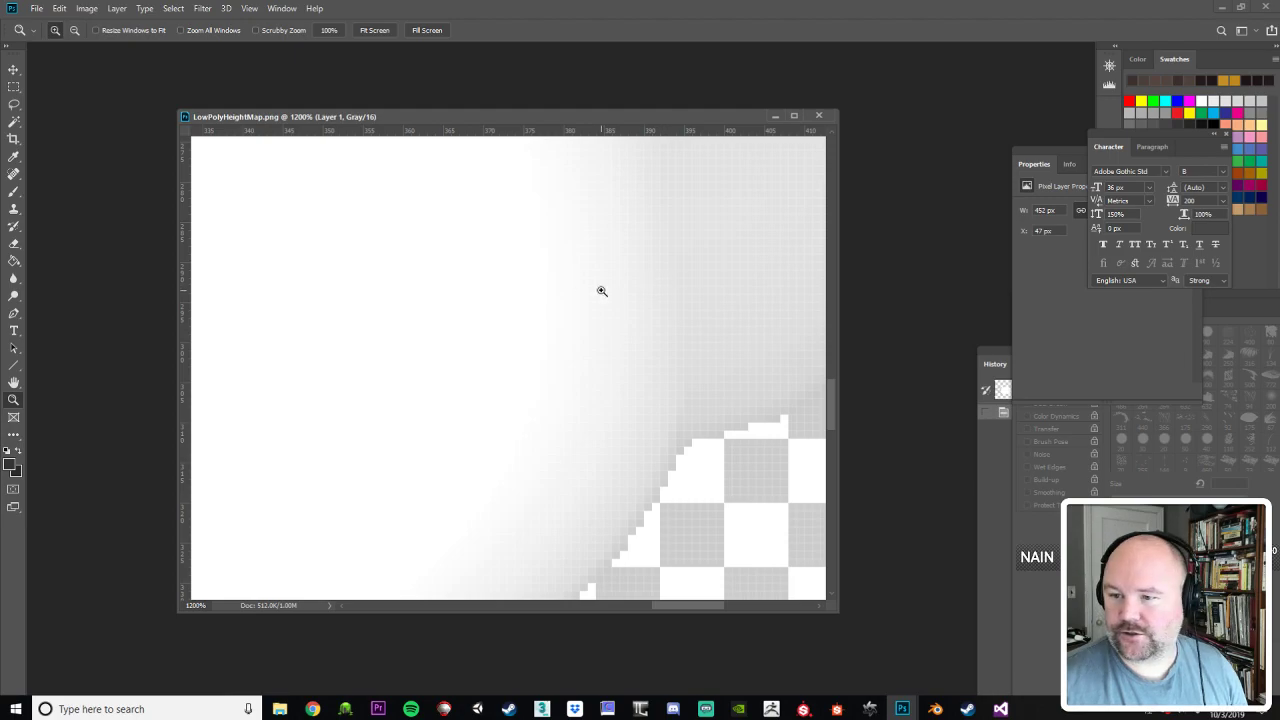
pyautogui.keyDown('alt'); pyautogui.click(564, 296); pyautogui.keyUp('alt')
pyautogui.keyDown('alt'); pyautogui.click(564, 296); pyautogui.keyUp('alt')
pyautogui.keyDown('alt'); pyautogui.click(564, 297); pyautogui.keyUp('alt')
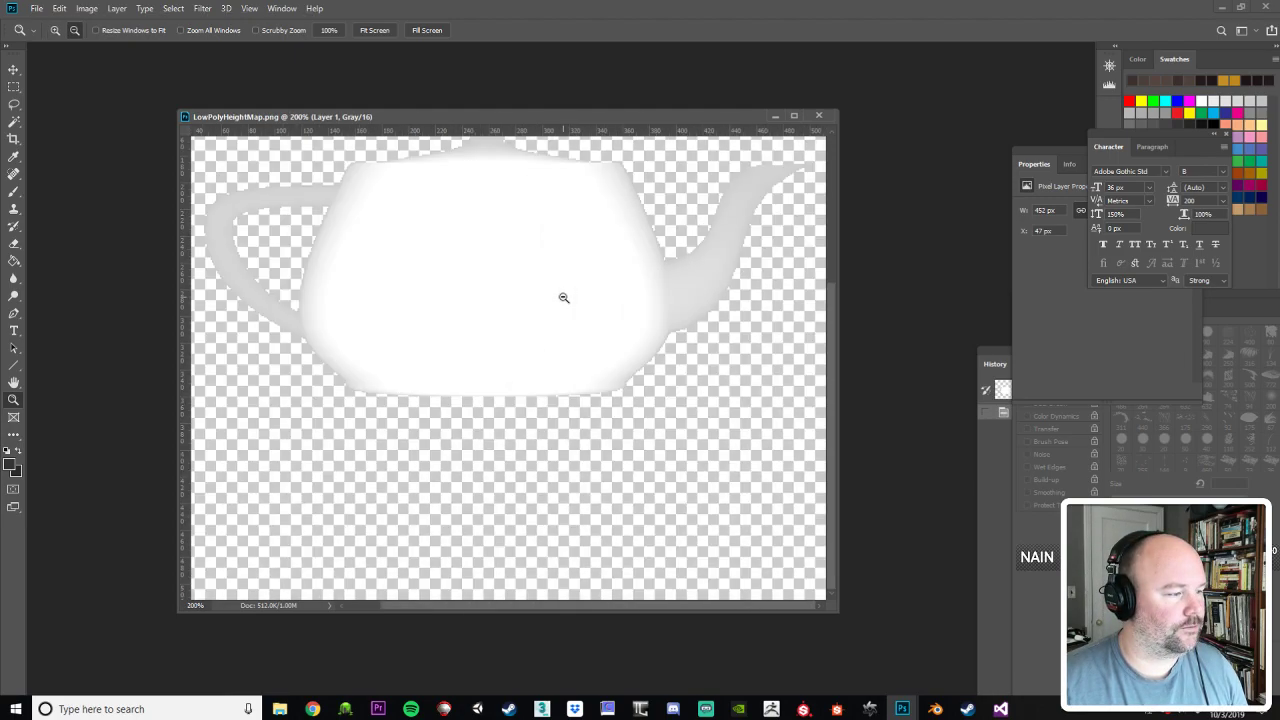
pyautogui.keyDown('alt'); pyautogui.click(564, 297); pyautogui.keyUp('alt')
pyautogui.click(556, 316)
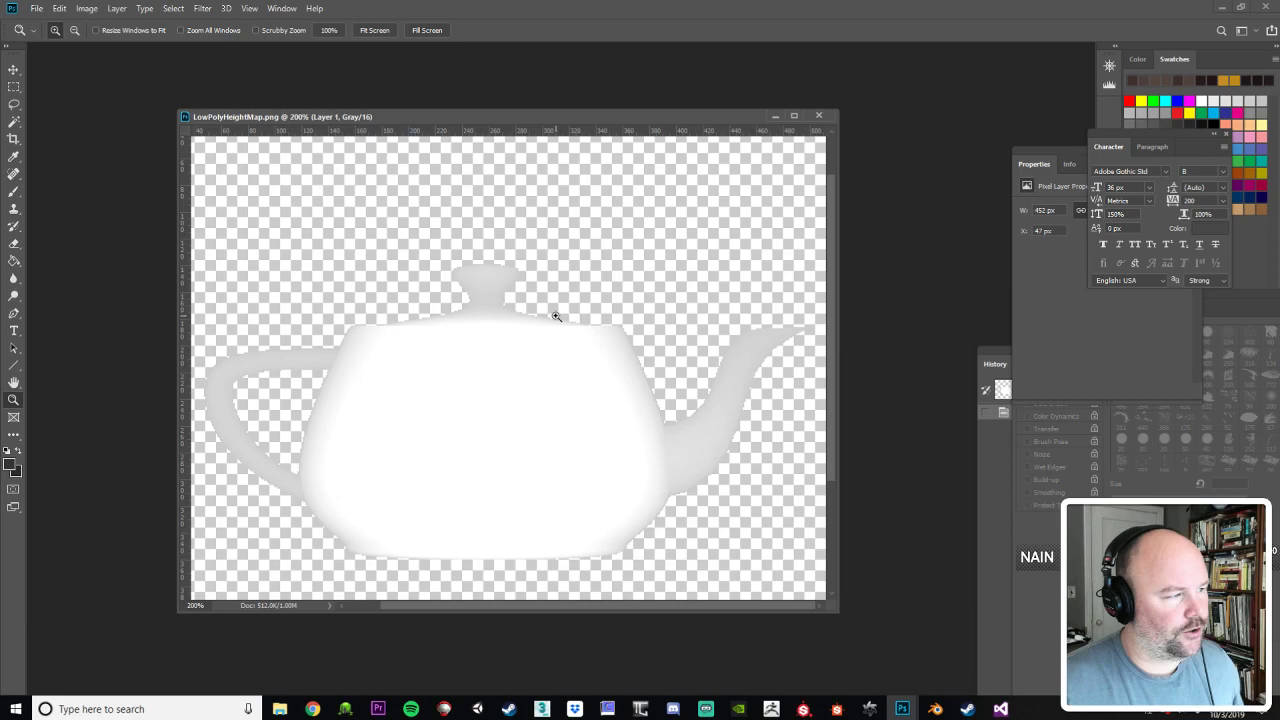
# Step: Move the height map window up and left, then return to 3ds Max
pyautogui.moveTo(647, 105); pyautogui.dragTo(544, 77)
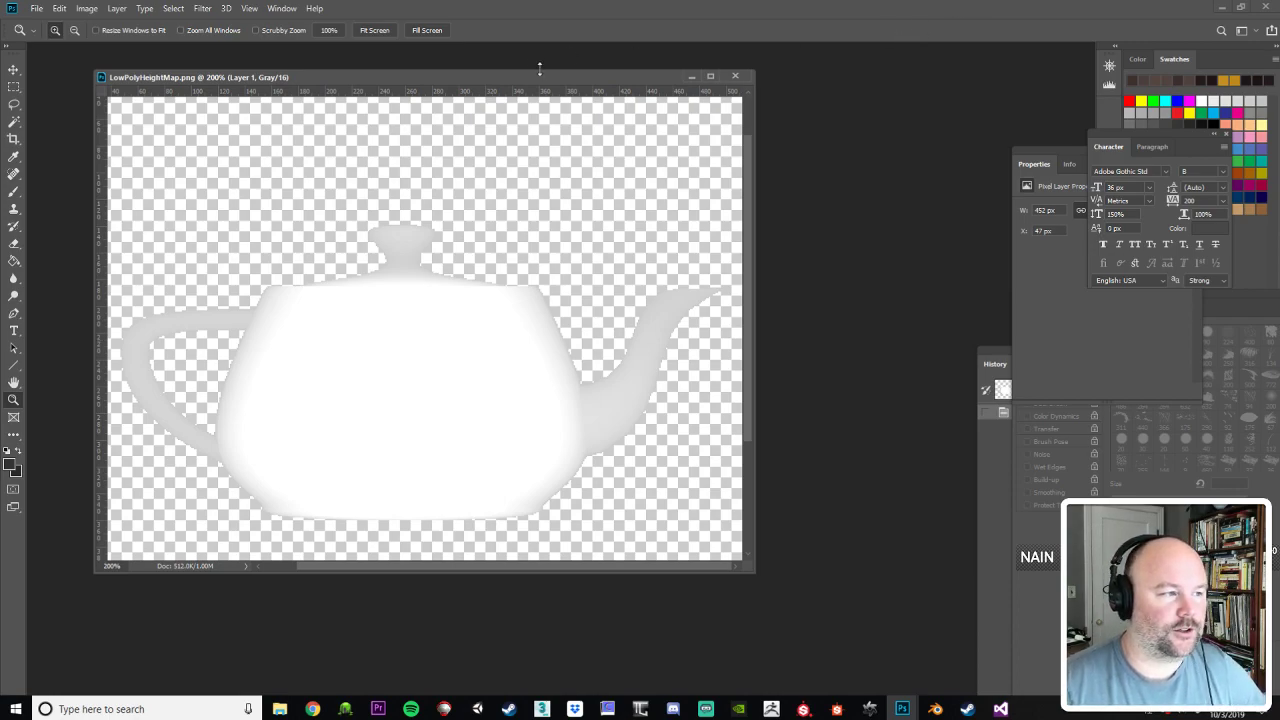
pyautogui.moveTo(539, 70); pyautogui.dragTo(544, 63)
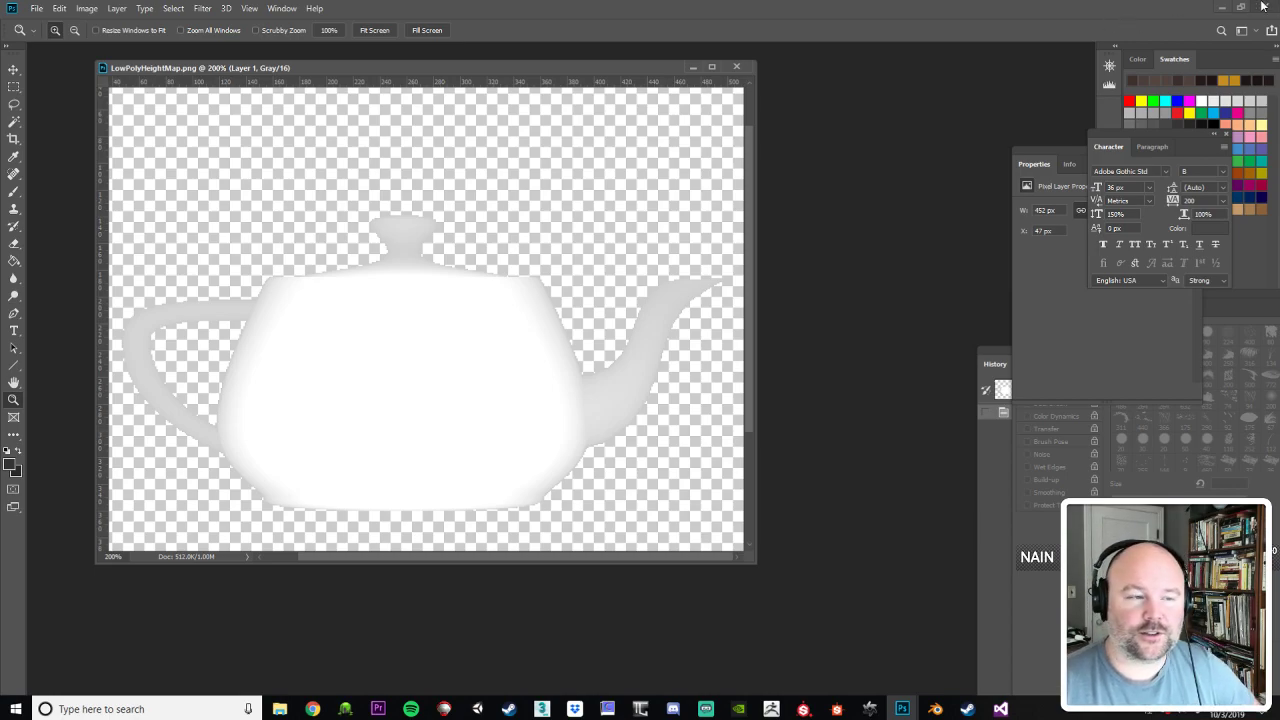
pyautogui.moveTo(578, 68); pyautogui.dragTo(521, 59)
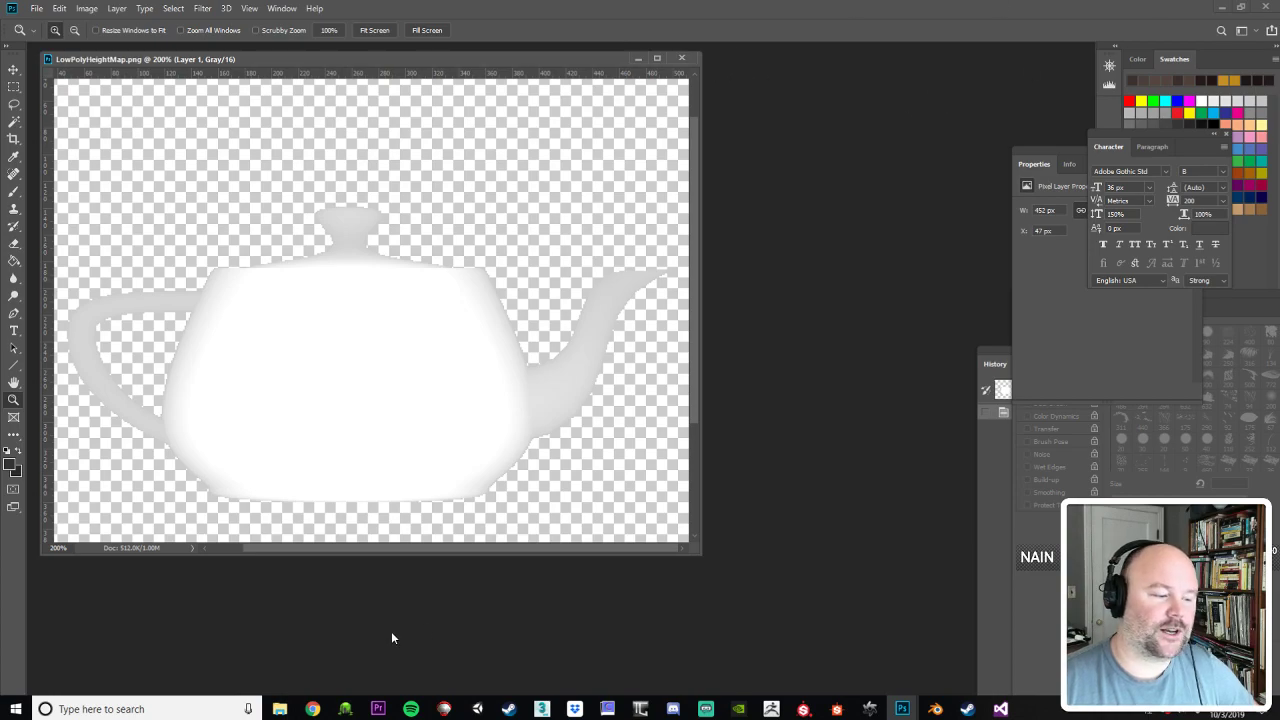
pyautogui.click(541, 709)
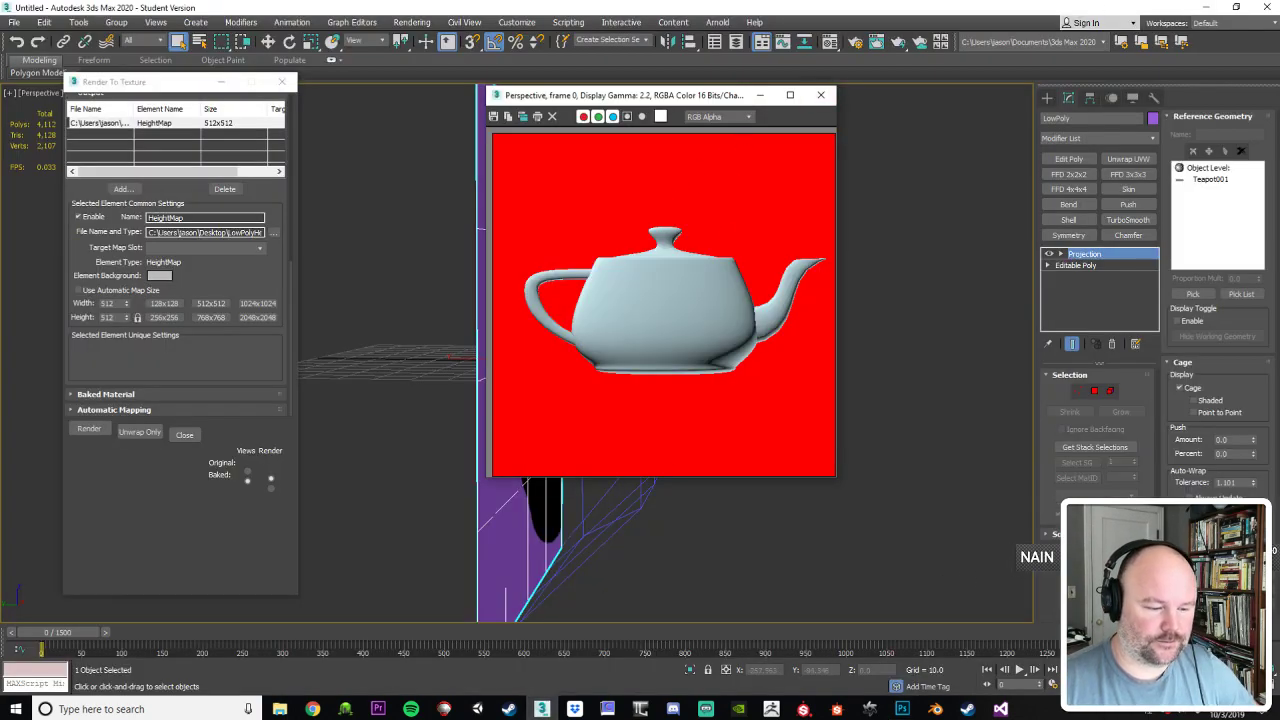